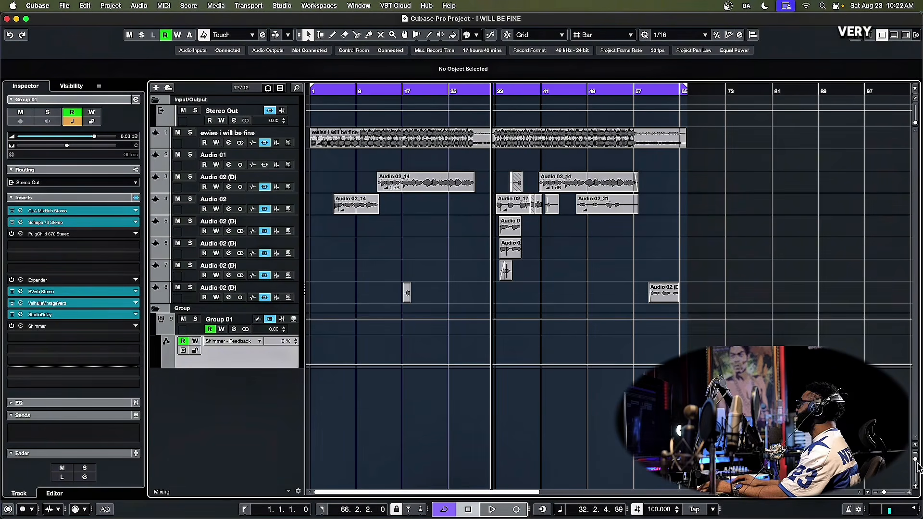
Step: Play the soloed vocal from around bar 33 and audition Group 01 with StudioDelay, ValhallaVintageVerb and RVerb bypassed
left_click_drag(917, 465, 917, 461)
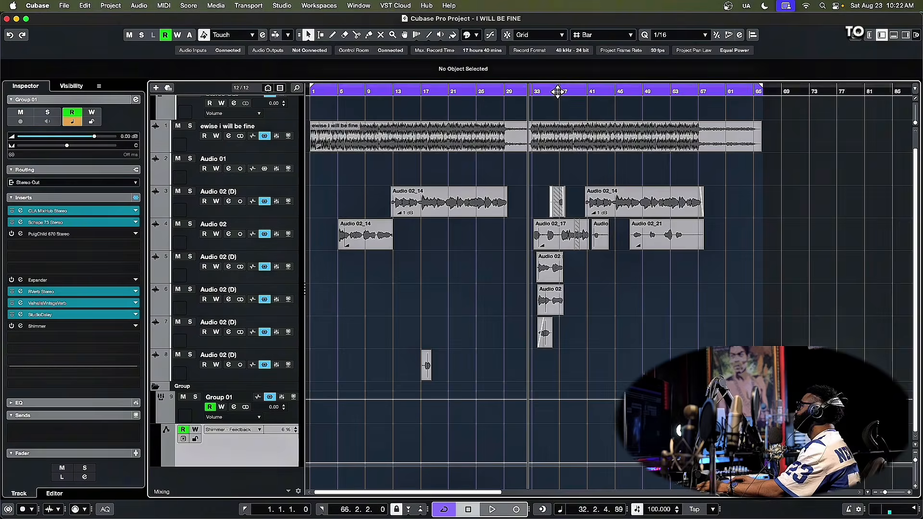
left_click_drag(558, 92, 567, 144)
left_click(490, 91)
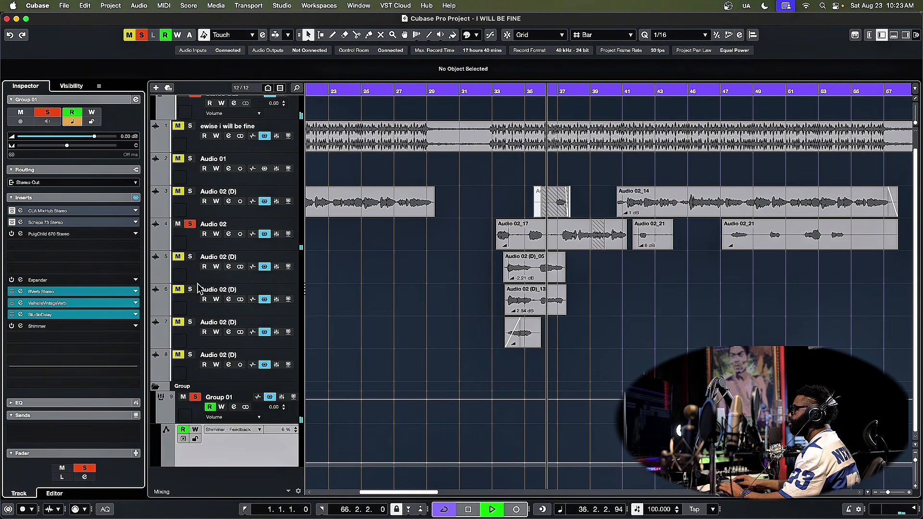
left_click(11, 314)
left_click(11, 305)
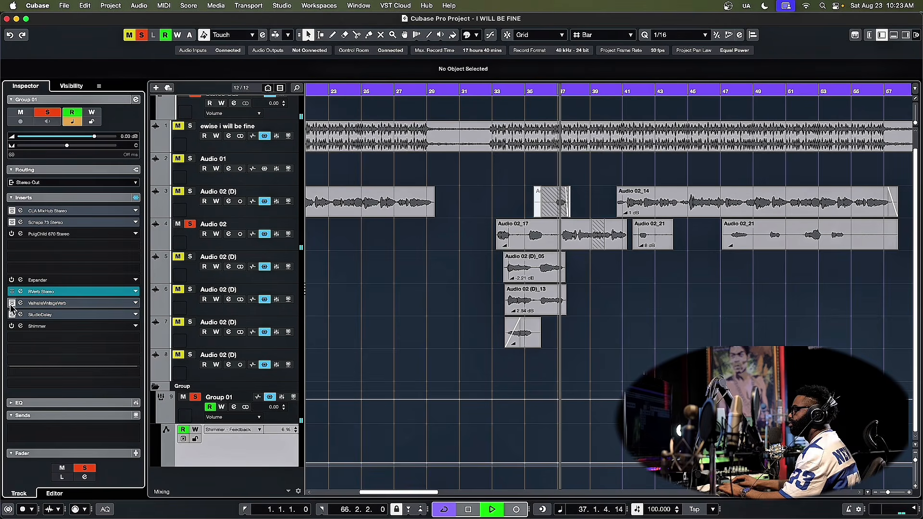
left_click(12, 292)
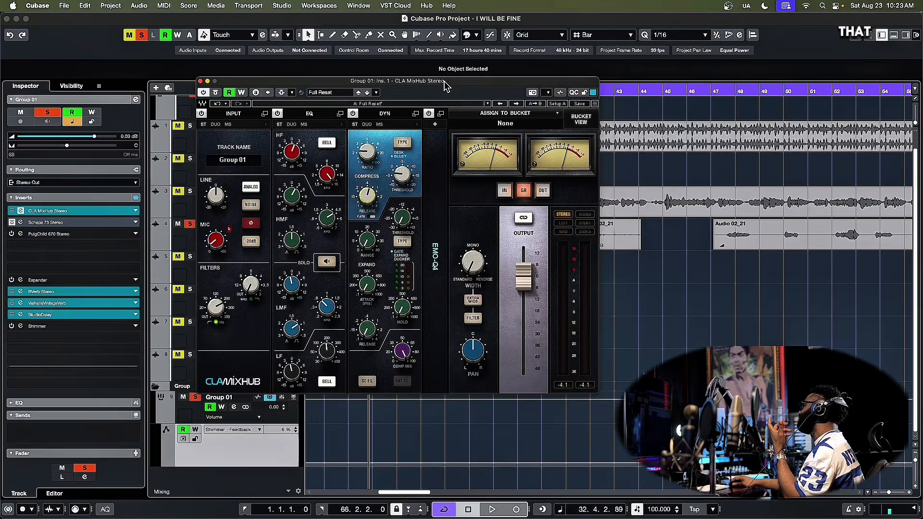
Step: Close the CLA MixHub window and load Pro-Q 4 into the fourth insert slot of Group 01
left_click_drag(446, 85, 482, 152)
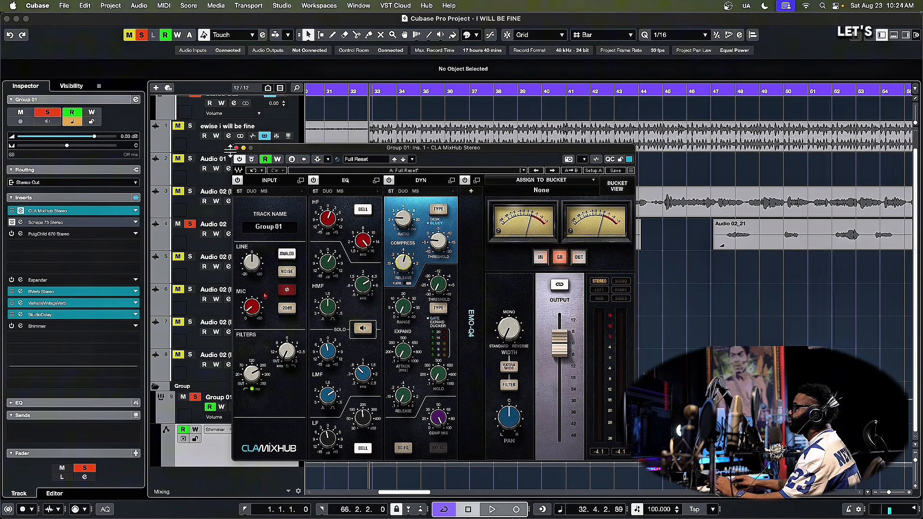
left_click(236, 148)
left_click(96, 249)
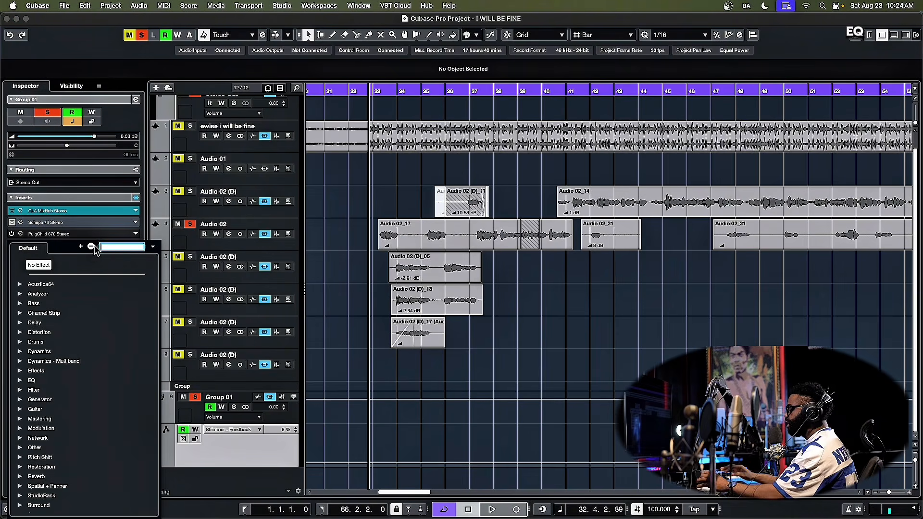
type("fa")
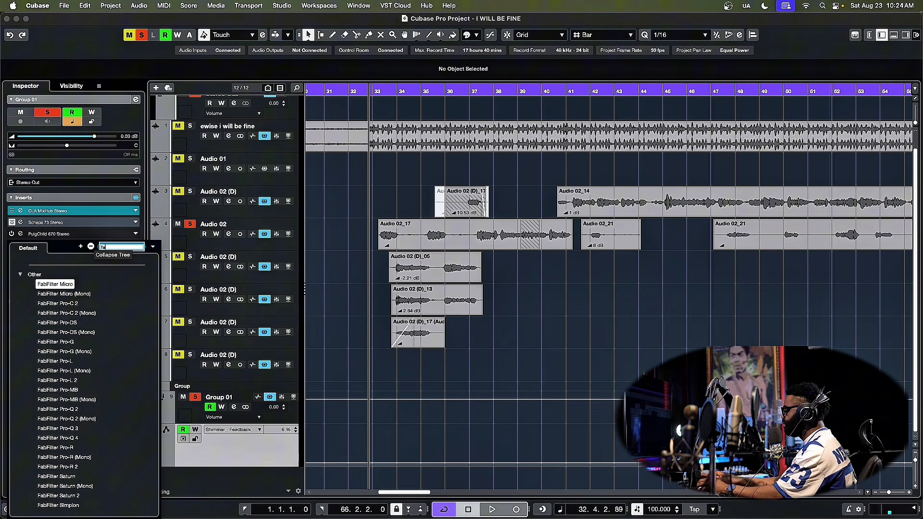
key("BackSpace")
key("BackSpace")
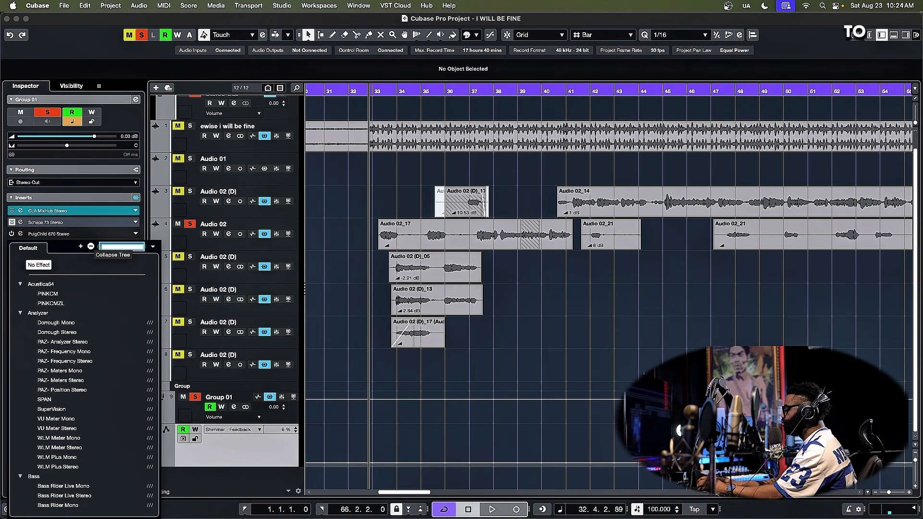
type("pro")
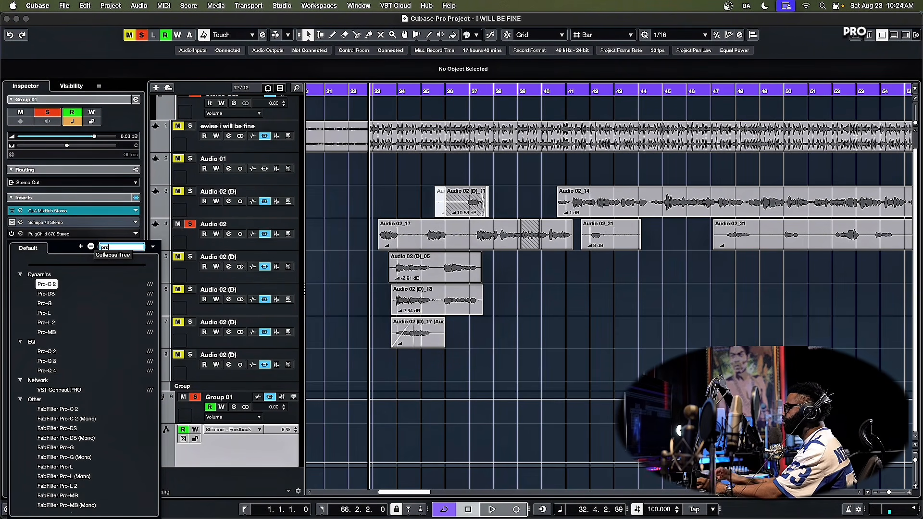
left_click(47, 371)
left_click_drag(460, 115, 402, 246)
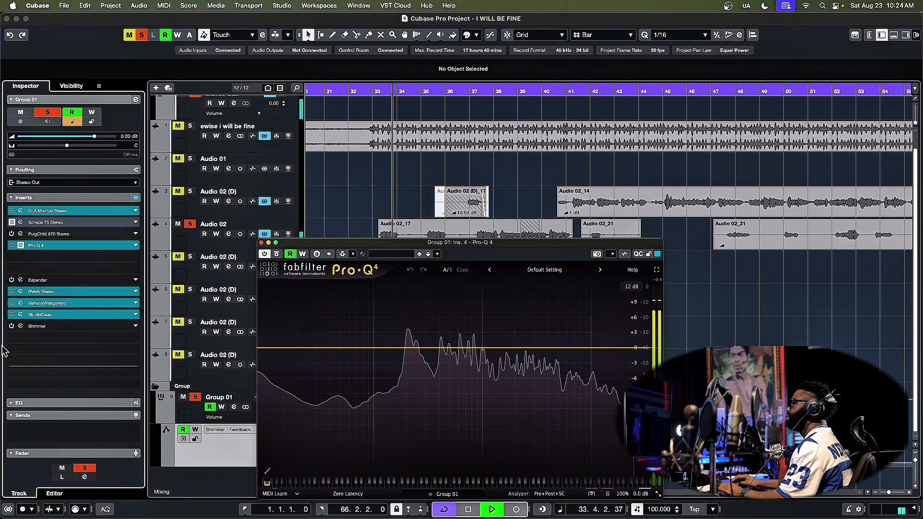
Step: Bypass StudioDelay on Group 01 during playback and deactivate all solo states in the project
left_click(11, 314)
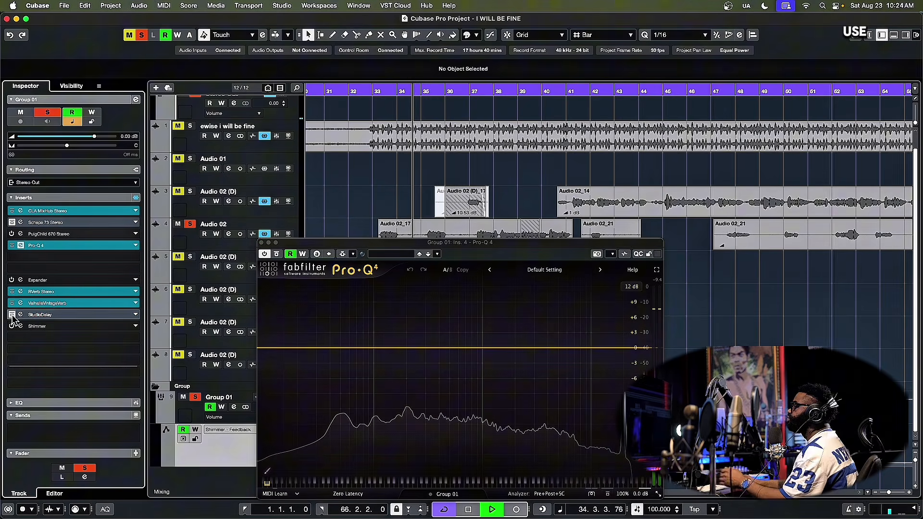
left_click_drag(327, 243, 297, 219)
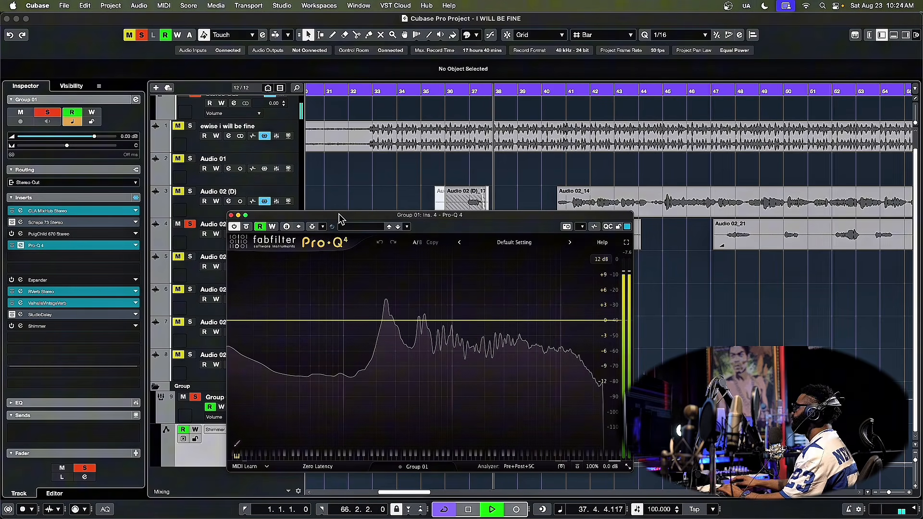
left_click_drag(340, 219, 322, 184)
key("space")
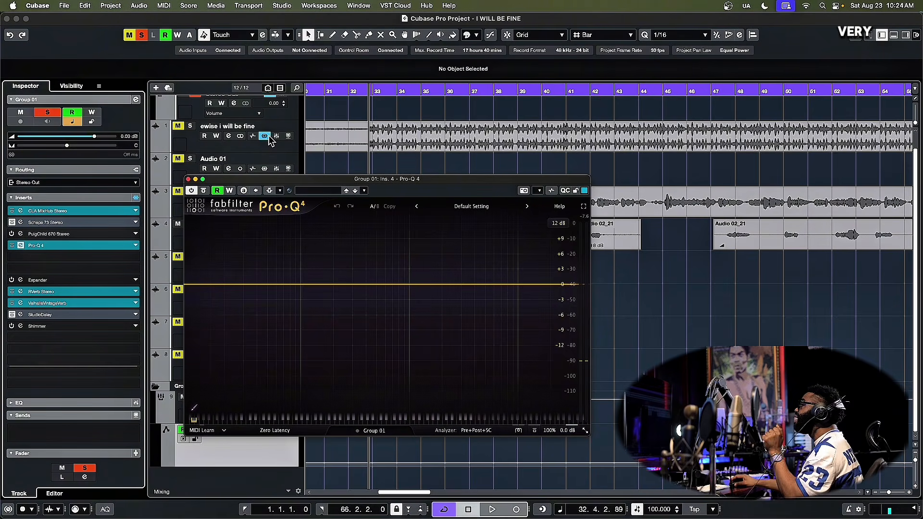
left_click(142, 35)
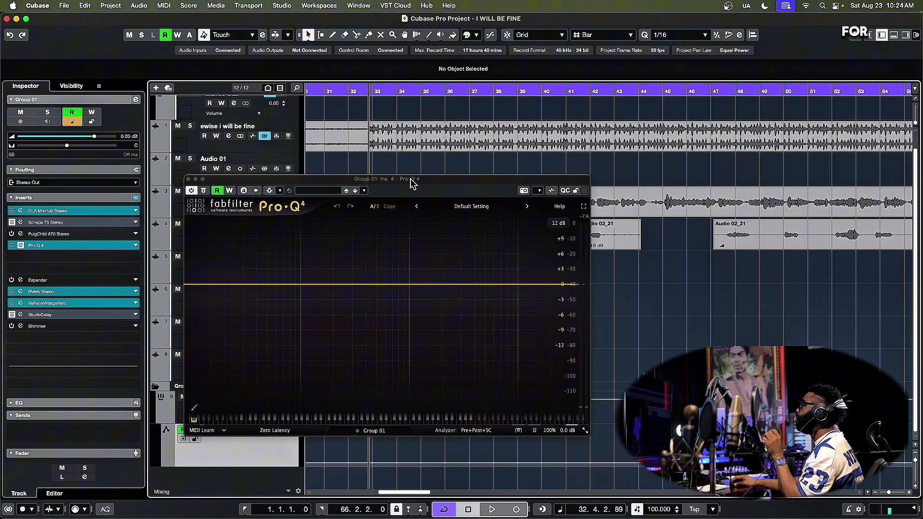
left_click_drag(413, 181, 411, 202)
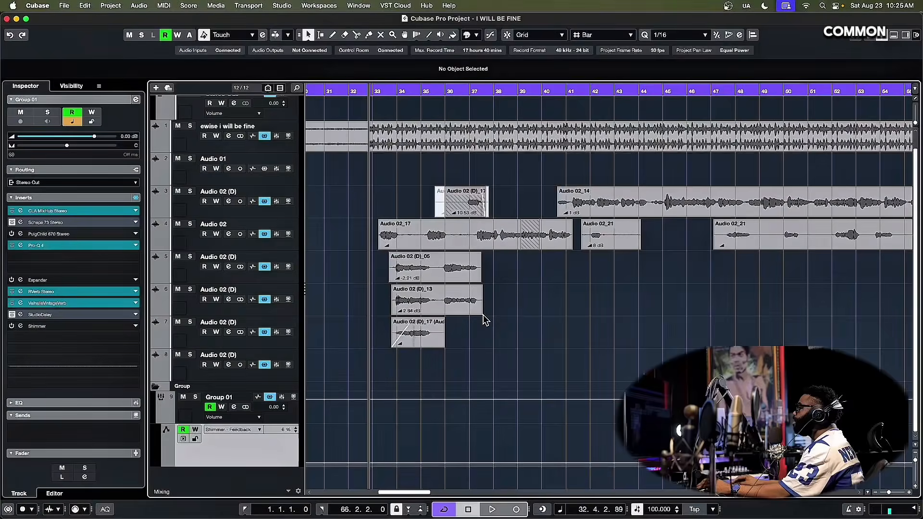
Step: Listen to the vocals together with the instrumental from about bar 33
left_click(480, 310)
left_click_drag(377, 90, 374, 93)
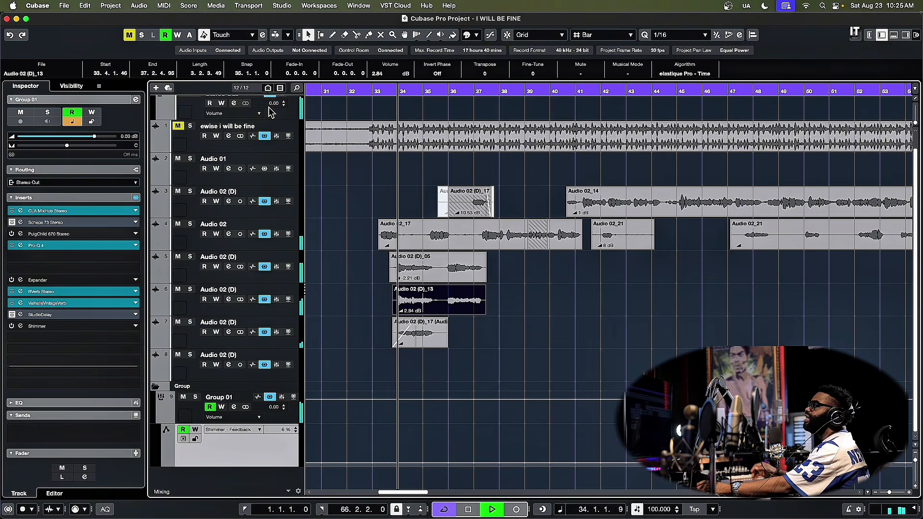
key("space")
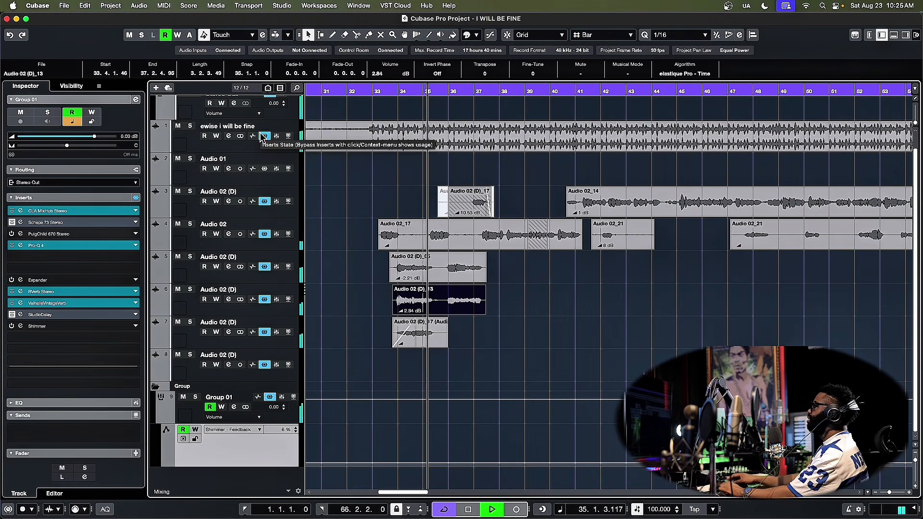
key("space")
left_click(373, 92)
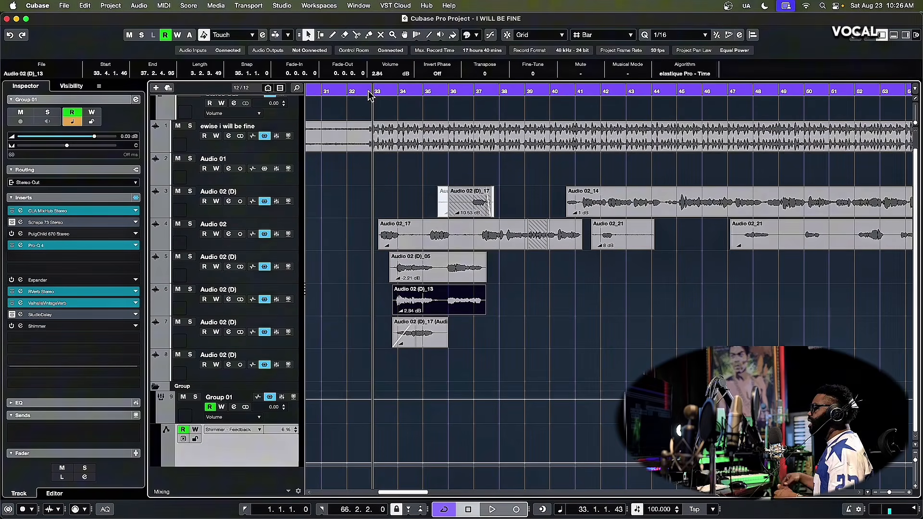
left_click_drag(374, 91, 380, 98)
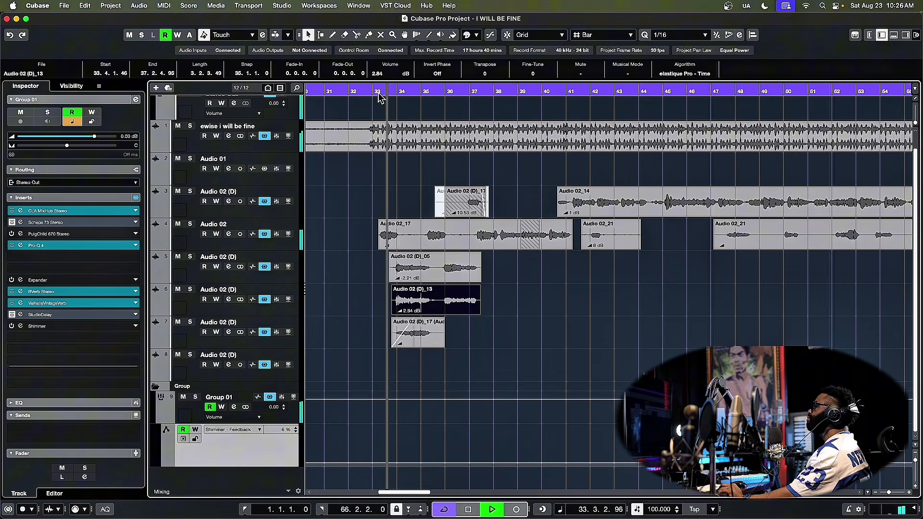
key("space")
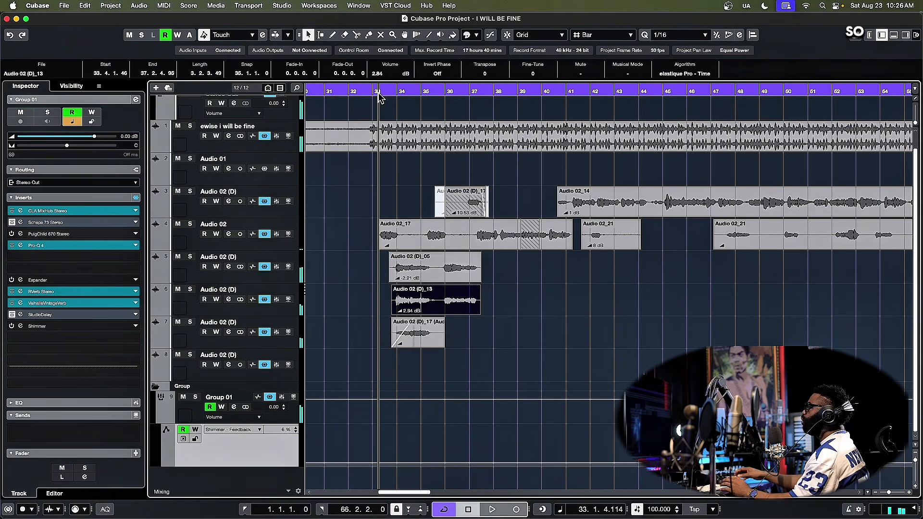
Step: Play from about bar 33 and set the Pro-Q 4 low-shelf band on Group 01 to 191.57 Hz and -12.98 dB
scroll(756, 184, "down", 5)
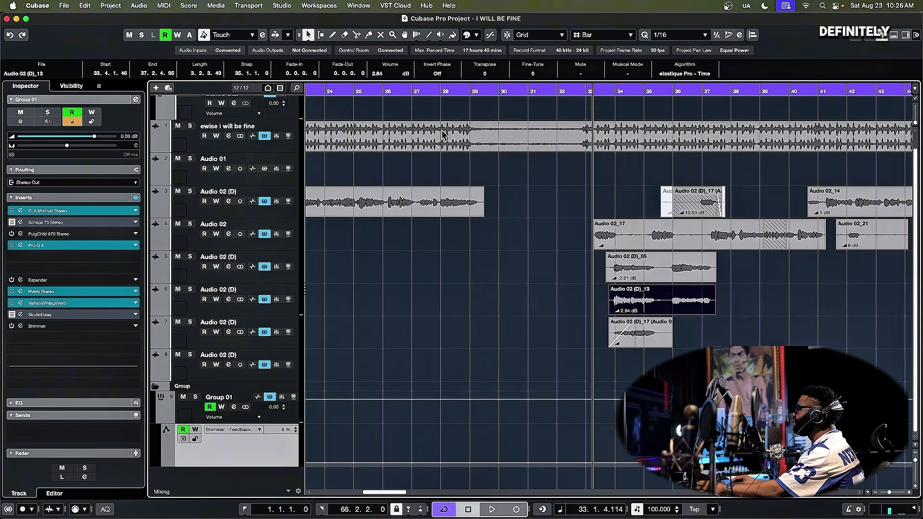
left_click(867, 169)
scroll(867, 169, "right", 5)
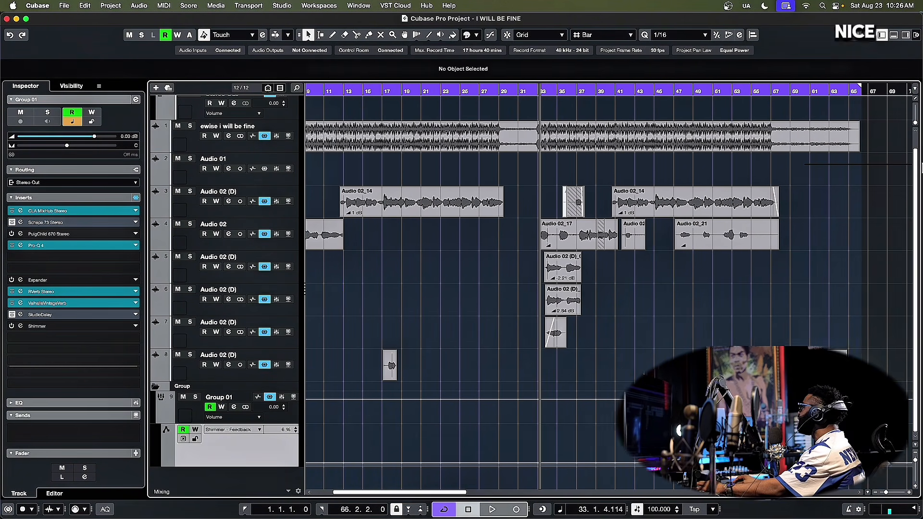
left_click_drag(450, 95, 375, 114)
left_click(351, 94)
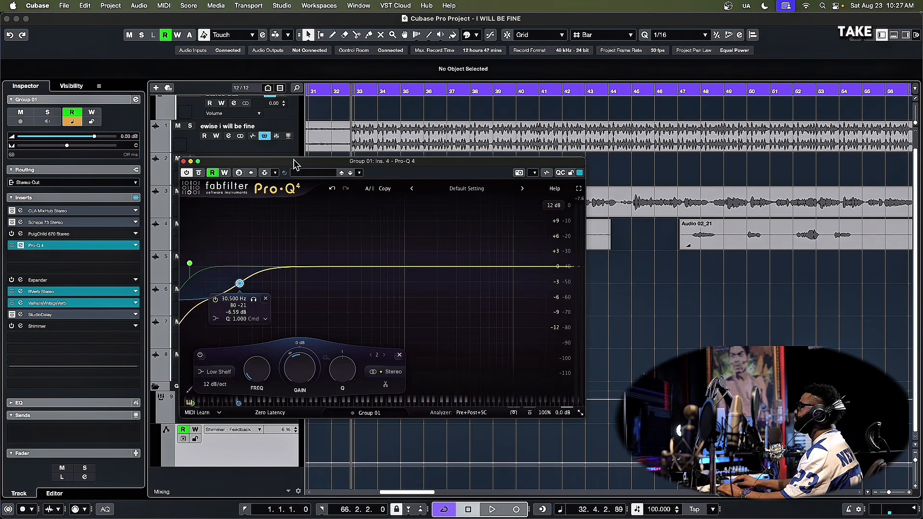
left_click_drag(295, 163, 283, 162)
key("space")
left_click_drag(228, 281, 314, 317)
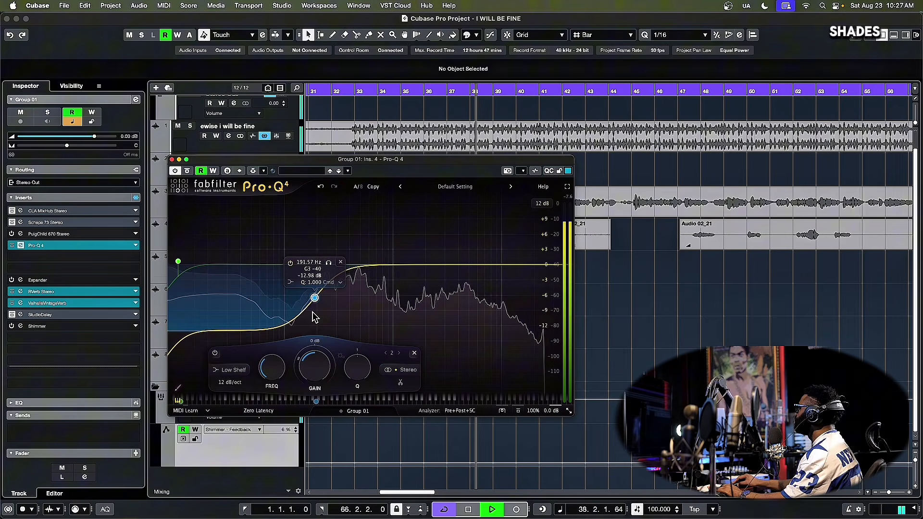
Step: Compare the vocals with Pro-Q 4 bypassed and active to hear the low-shelf cut
left_click(188, 171)
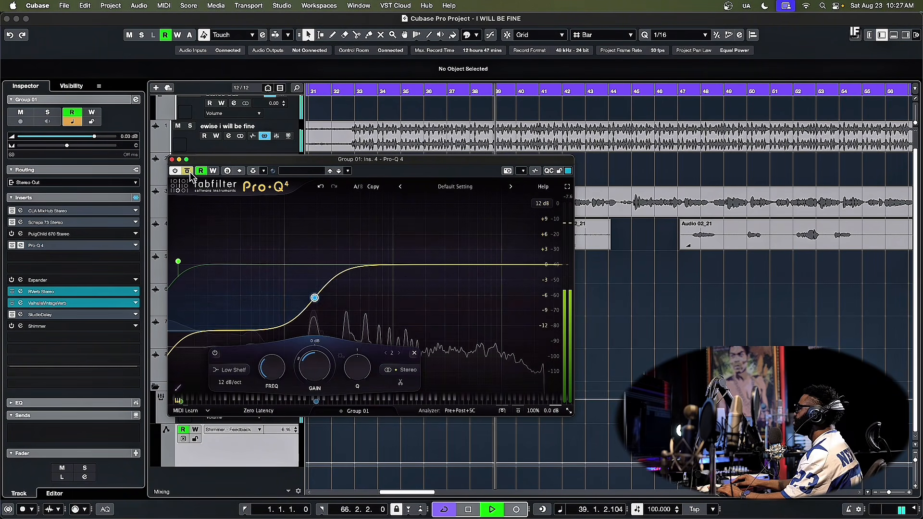
left_click(188, 172)
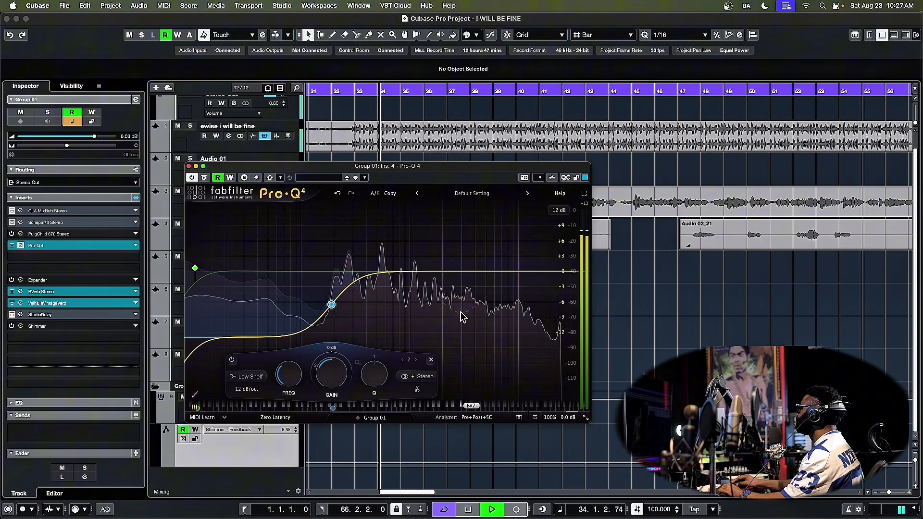
key("space")
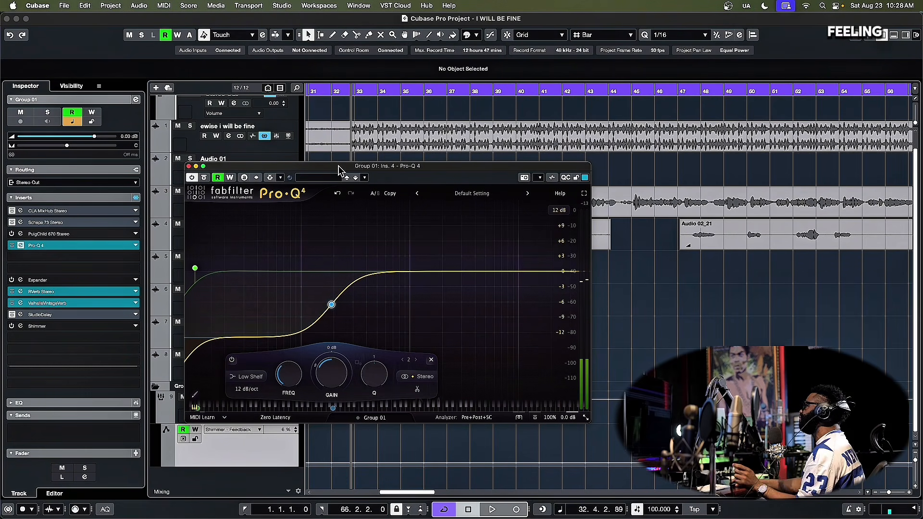
Step: Add a high-shelf band in Pro-Q 4 that boosts the top end by about 5.5 dB while the song plays
left_click_drag(338, 166, 338, 177)
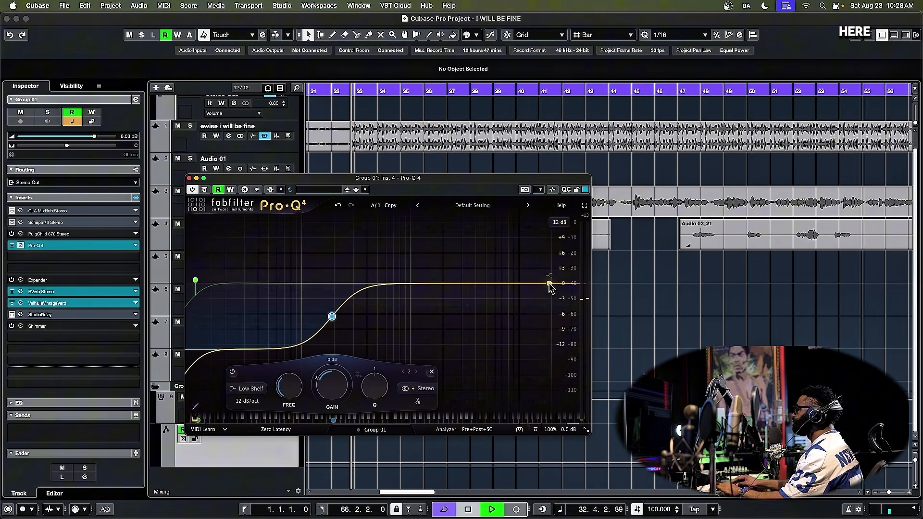
left_click_drag(550, 286, 513, 270)
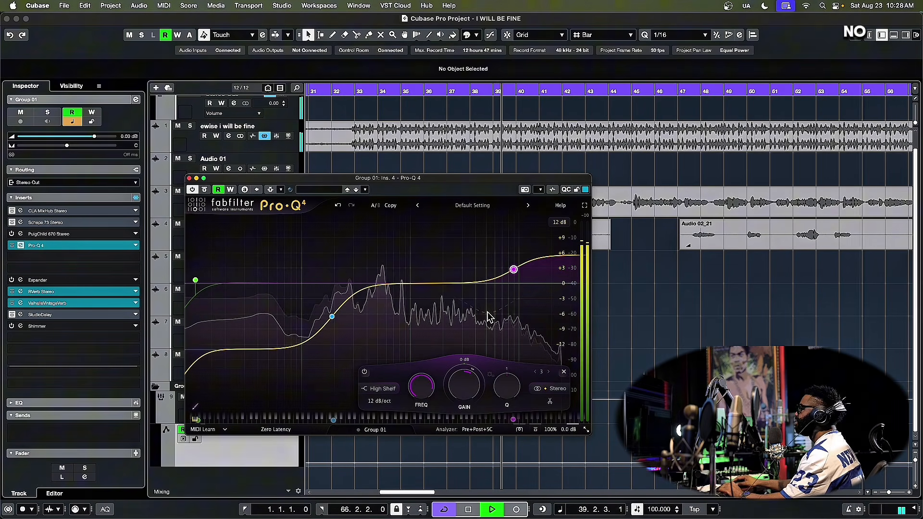
key("space")
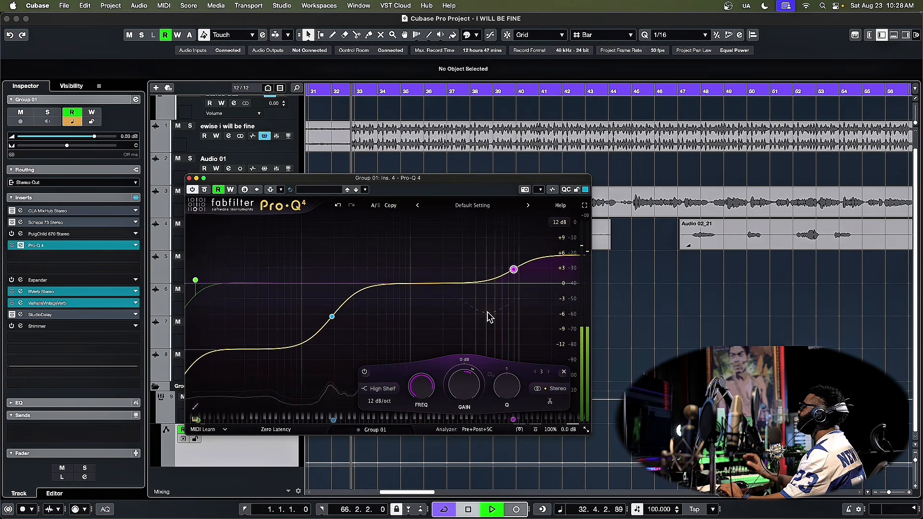
Step: Replay the section from about bar 33 and compare the full Pro-Q 4 curve bypassed and active
key("space")
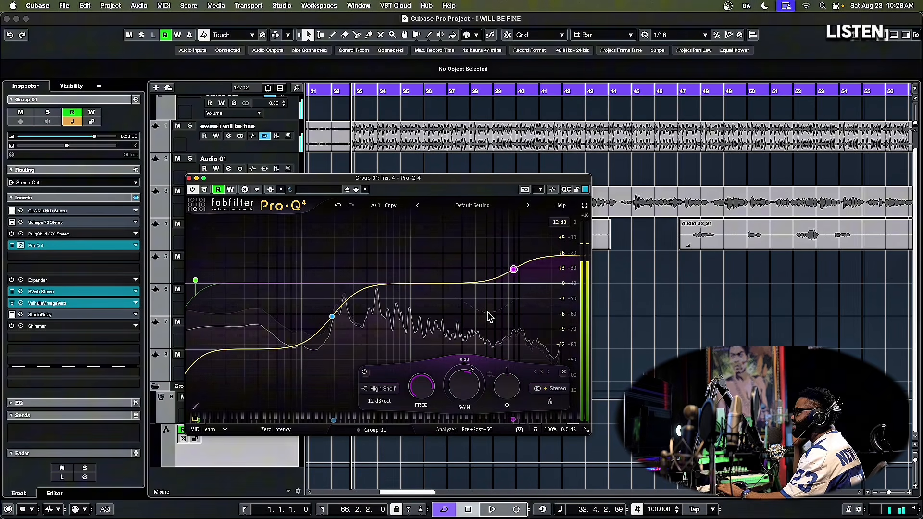
key("space")
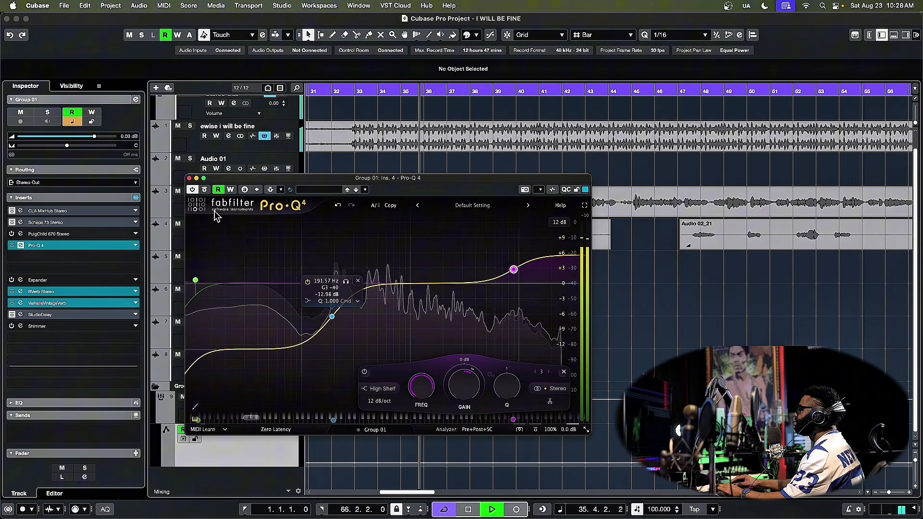
key("space")
left_click(205, 190)
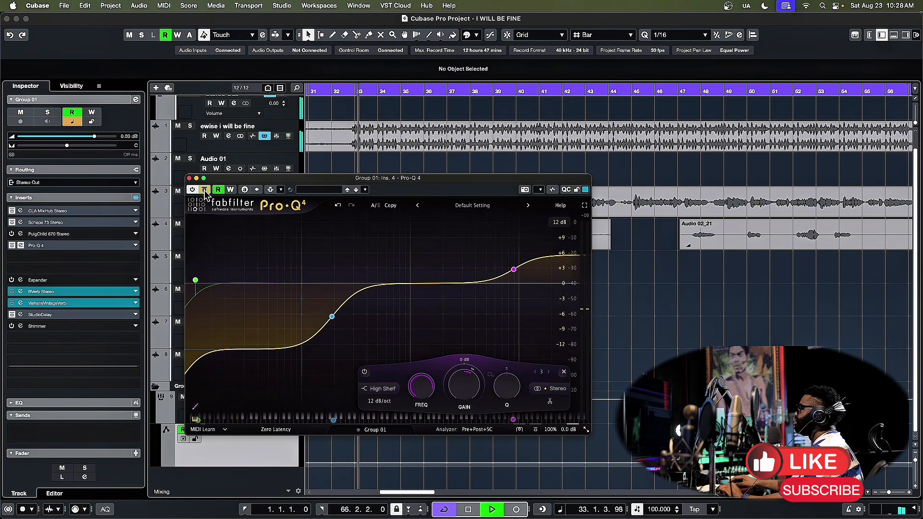
left_click(204, 191)
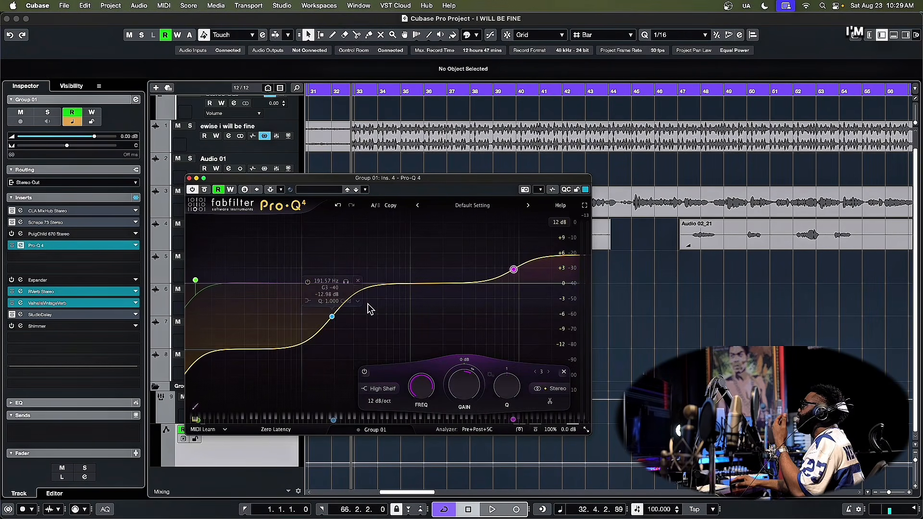
mouse_move(515, 271)
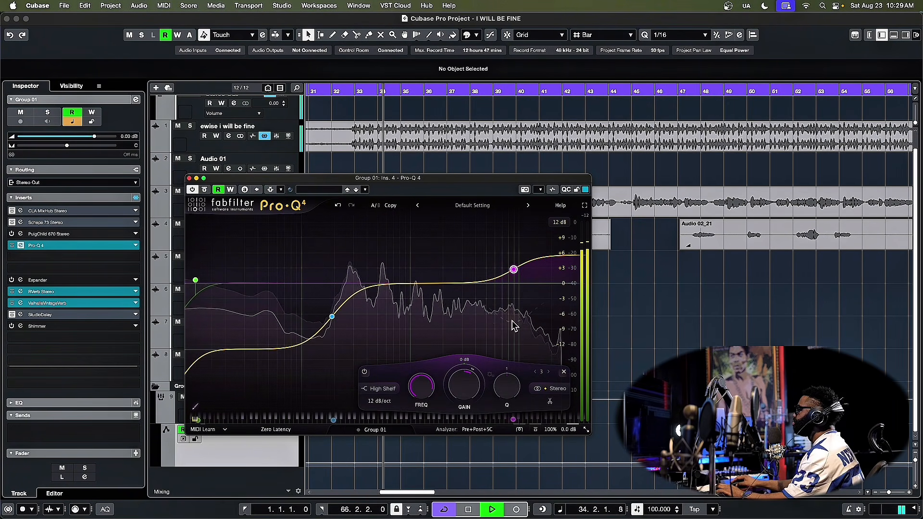
Step: Add a bell band in Pro-Q 4 during playback and sweep it up to about 2032 Hz with +9.19 dB gain
left_click_drag(318, 179, 323, 183)
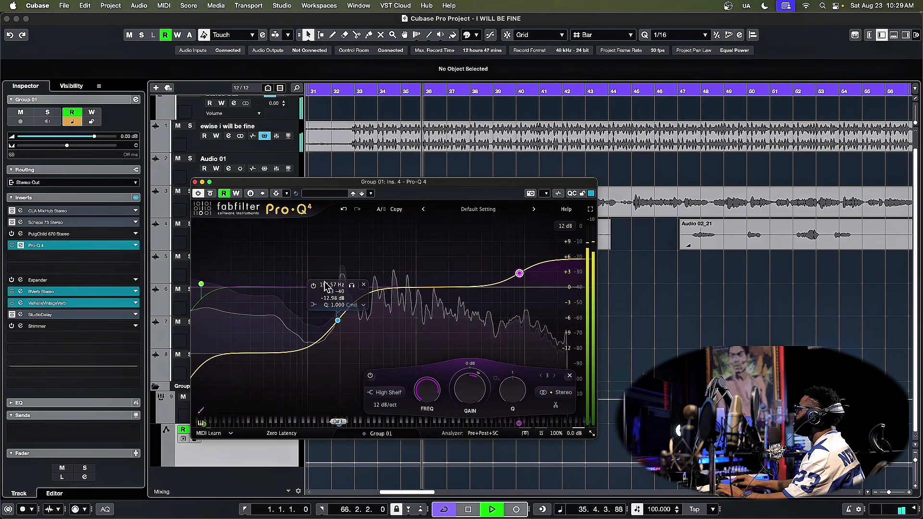
key("space")
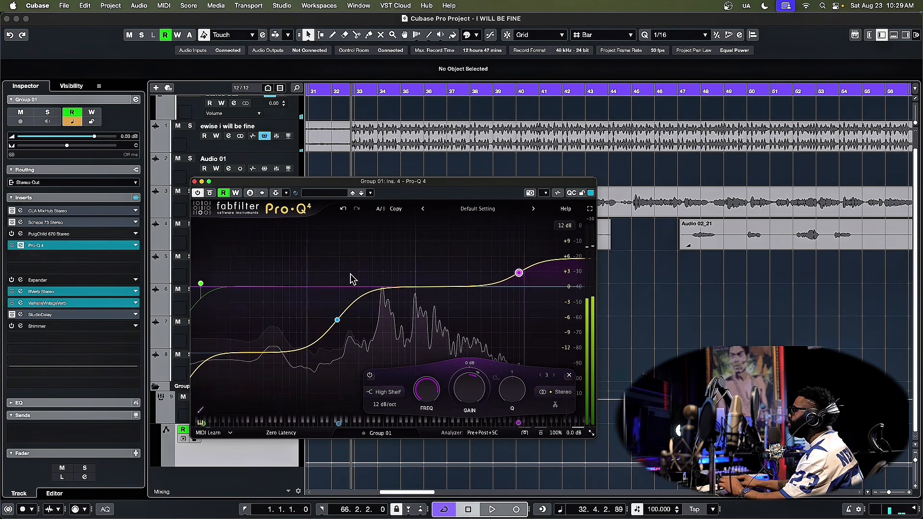
left_click_drag(398, 288, 398, 278)
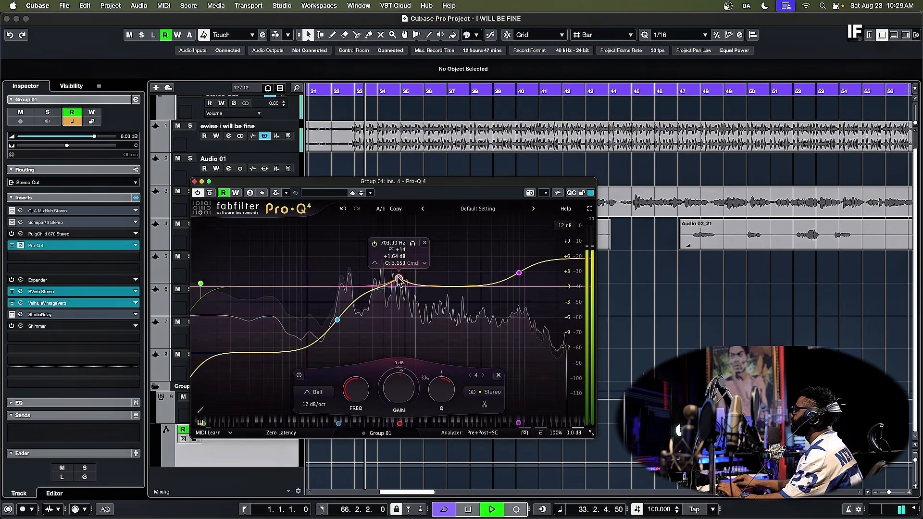
left_click_drag(399, 279, 450, 243)
key("space")
left_click_drag(447, 184, 442, 183)
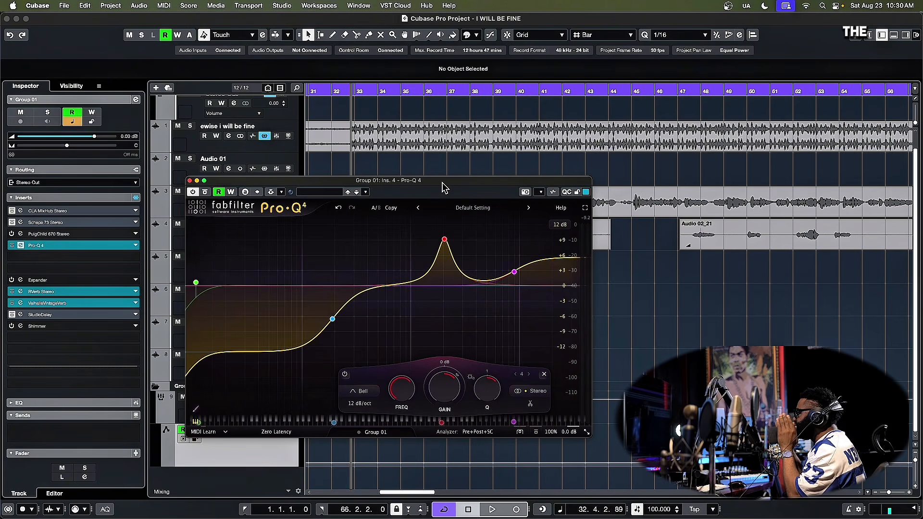
mouse_move(444, 241)
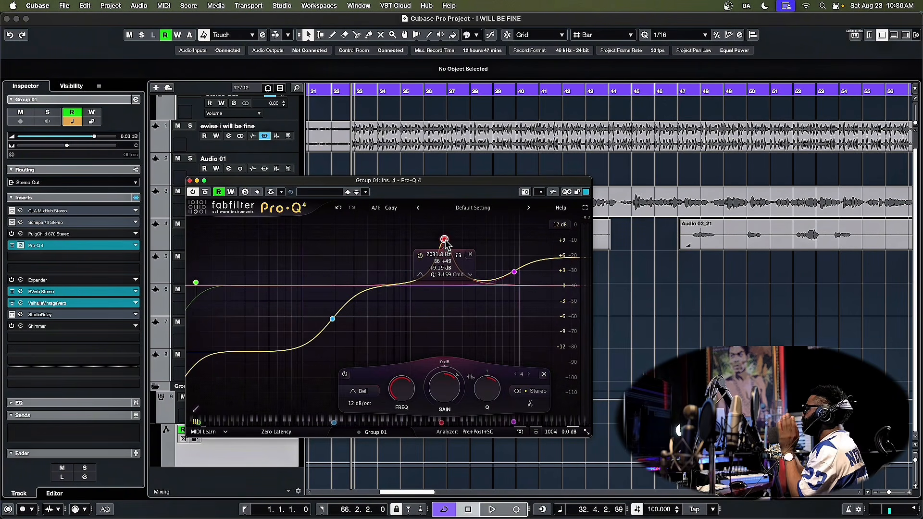
Step: Sweep the boosted bell band between about 2713 Hz and 2457 Hz during playback, raising its gain to +11.37 dB
left_click_drag(444, 240, 458, 239)
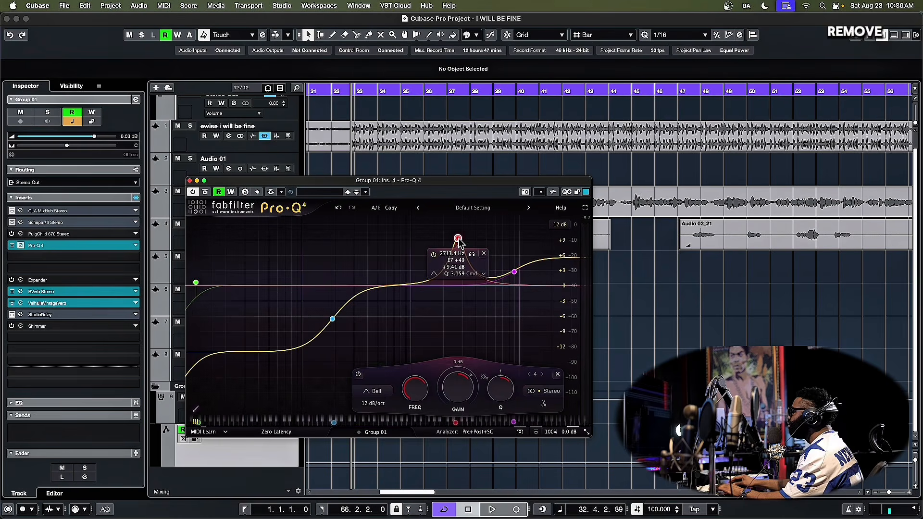
left_click_drag(439, 177, 465, 178)
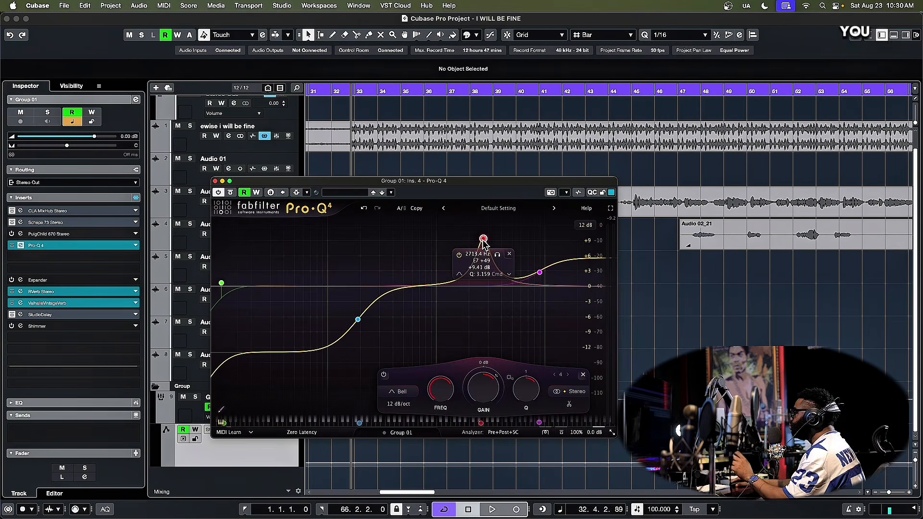
key("space")
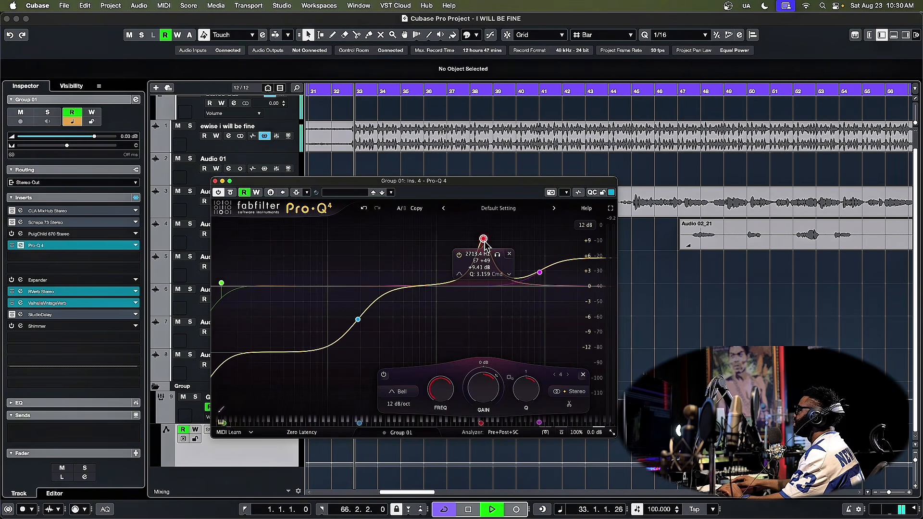
mouse_move(483, 239)
left_mouse_down()
mouse_move(501, 231)
mouse_move(478, 229)
left_mouse_up()
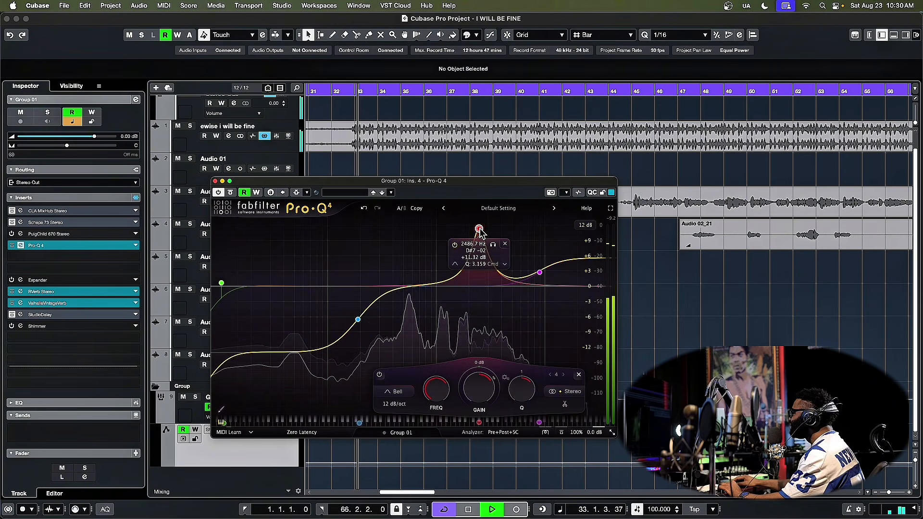
key("space")
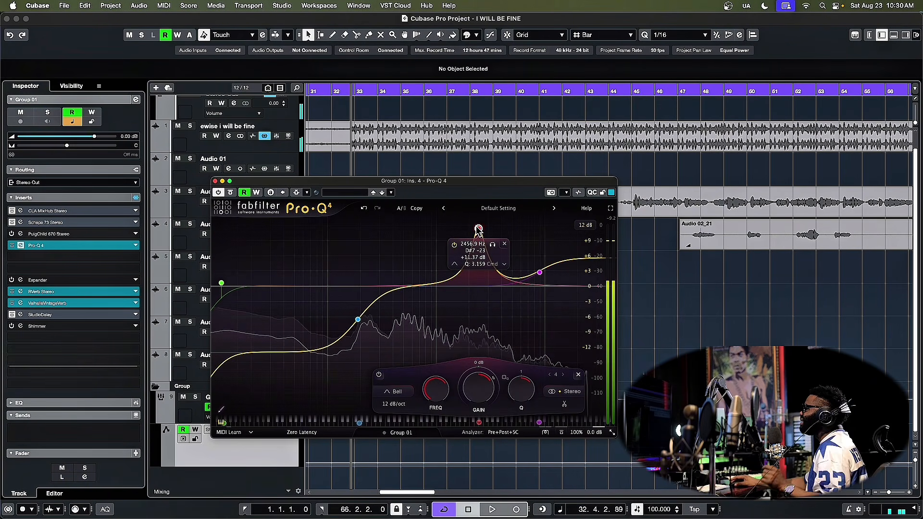
Step: Turn the bell boost into a cut of -1.98 dB at 2486.4 Hz with Q 1.858, and audition it from about bar 33
left_click_drag(478, 230, 479, 302)
key("space")
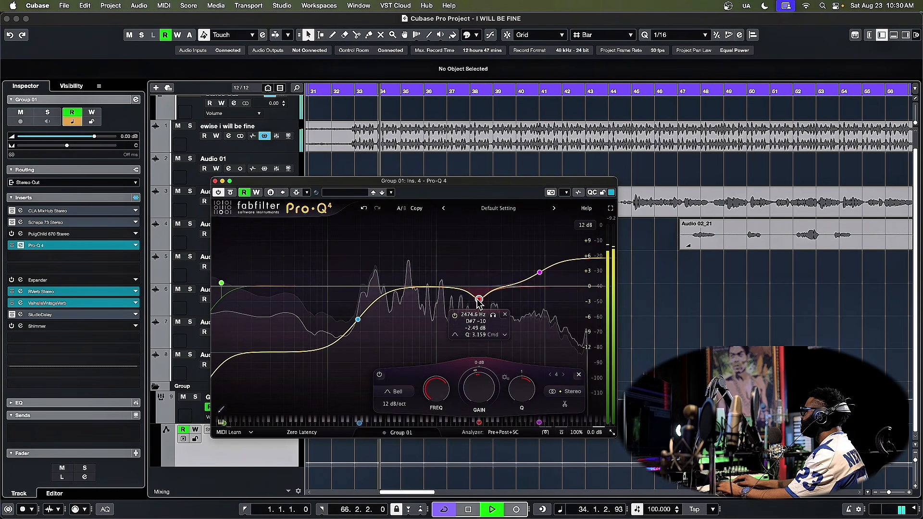
left_click_drag(508, 384, 521, 402)
key("space")
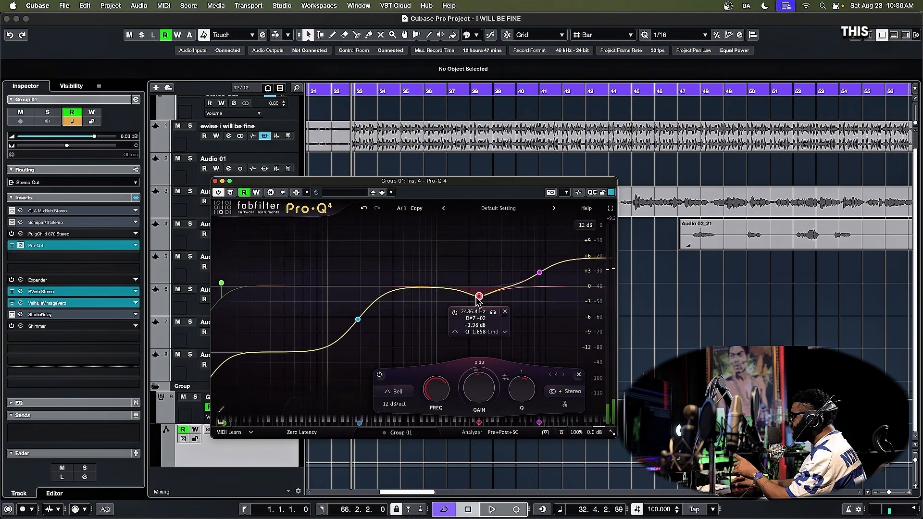
key("space")
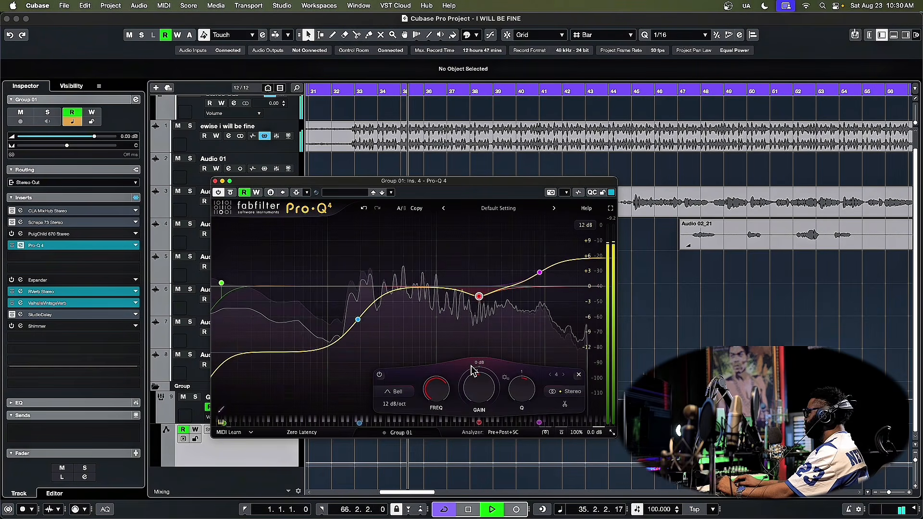
key("space")
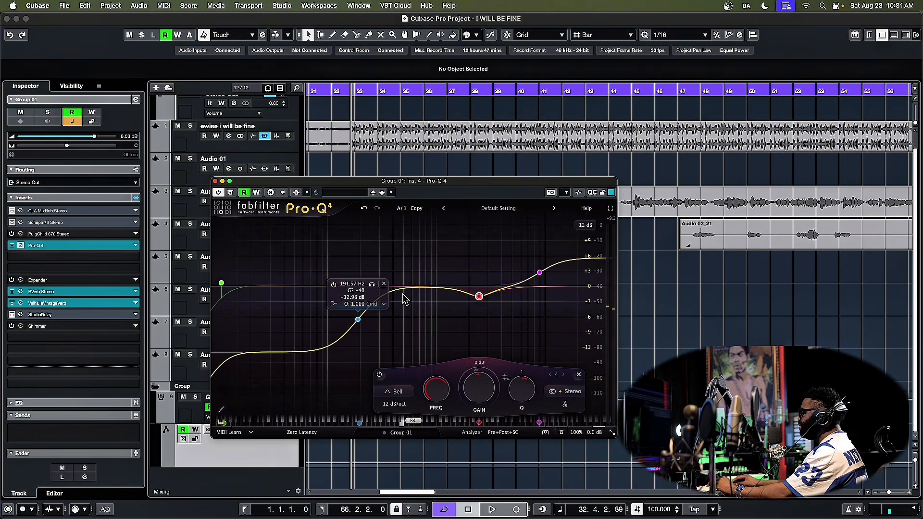
Step: Add a low-mid bell band near 492 Hz with about +5 dB, then bring it to about 462 Hz and -0.10 dB
left_click_drag(402, 288, 403, 261)
key("space")
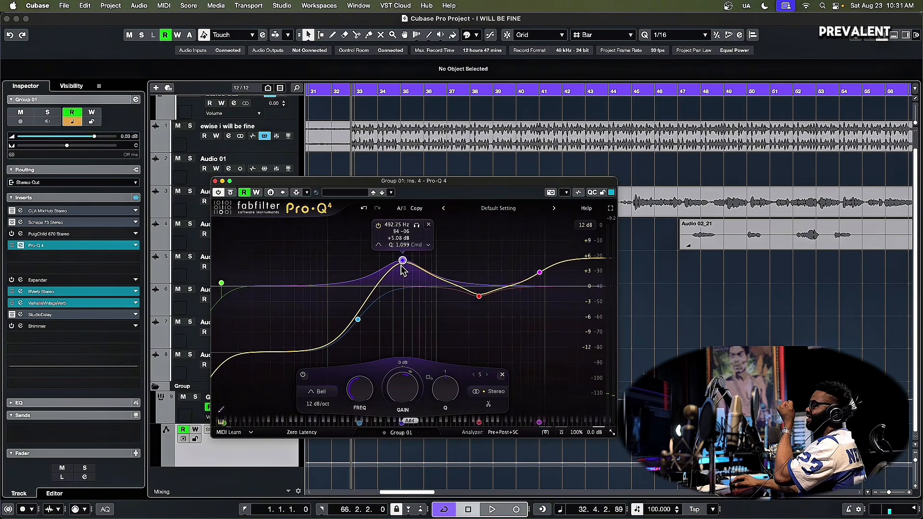
left_click_drag(403, 261, 401, 273)
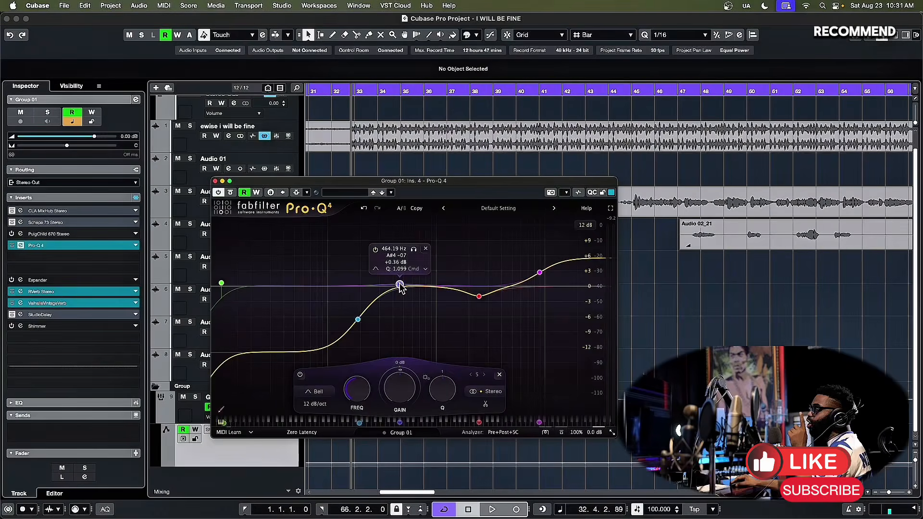
left_click_drag(399, 267, 400, 290)
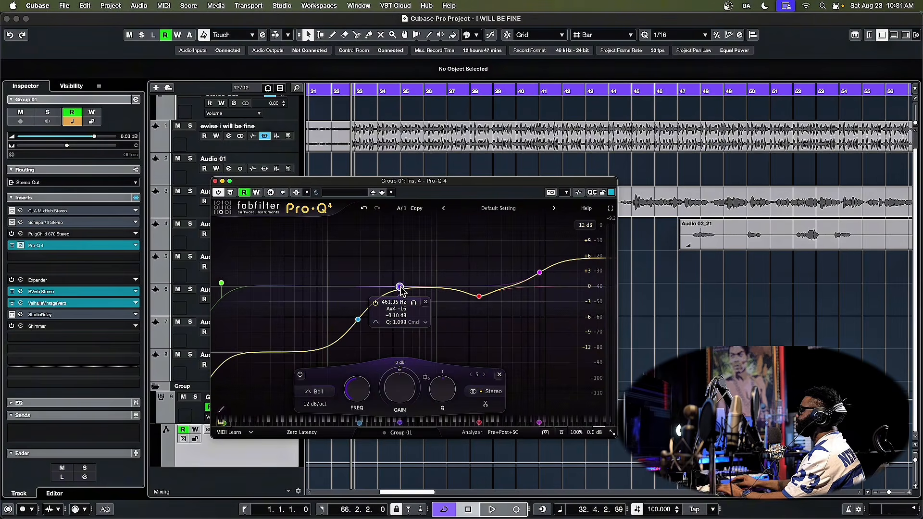
Step: While playing, set the low-mid bell to 612.58 Hz, -2.84 dB, Q 1.672, and deepen the upper-mid cut to about -3 dB
key("space")
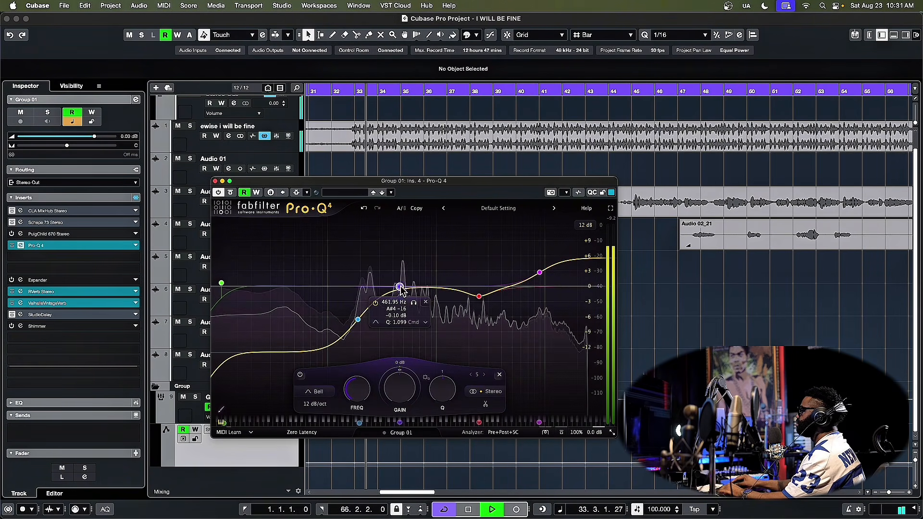
mouse_move(402, 290)
left_mouse_down()
mouse_move(397, 266)
mouse_move(399, 297)
left_mouse_up()
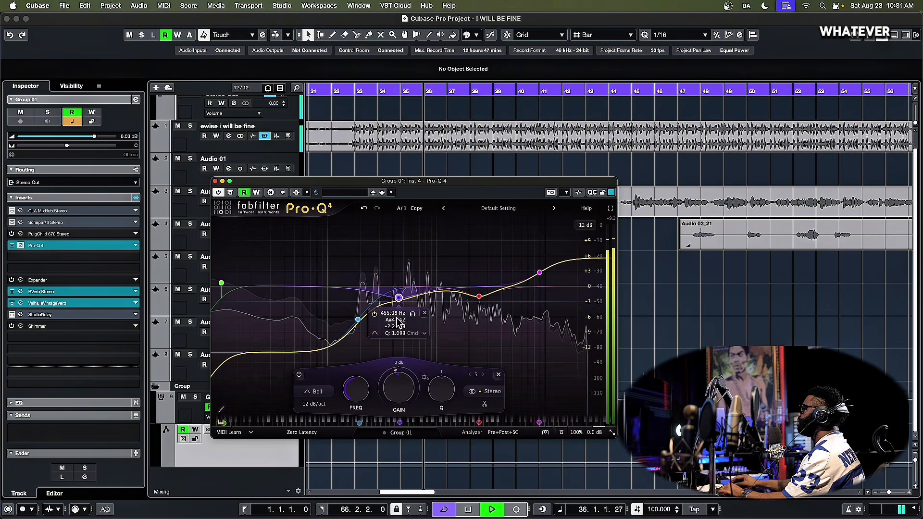
mouse_move(436, 391)
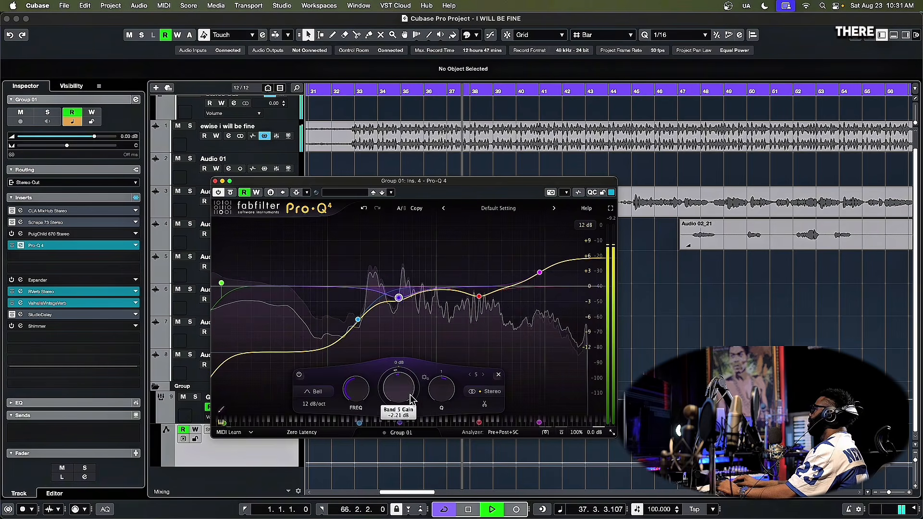
mouse_move(400, 298)
left_mouse_down()
mouse_move(400, 254)
mouse_move(420, 254)
mouse_move(406, 308)
mouse_move(416, 303)
left_mouse_up()
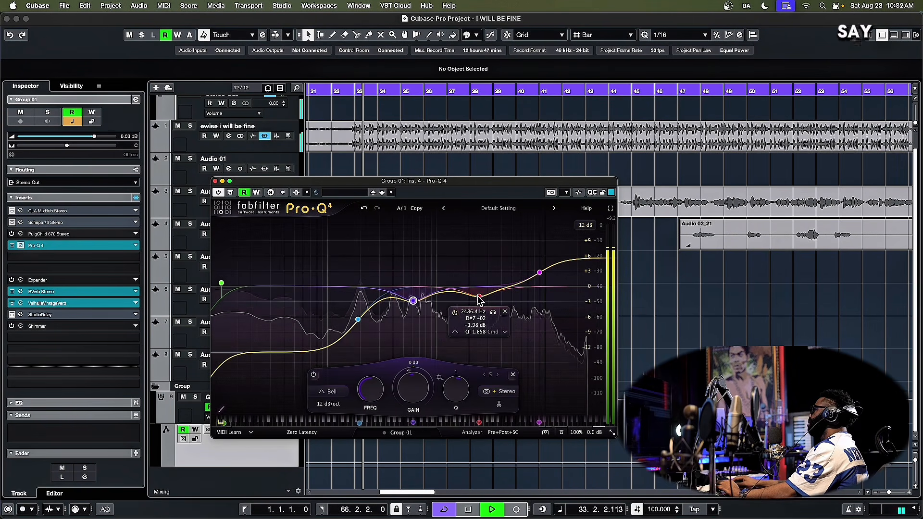
left_click_drag(478, 296, 479, 303)
left_click(412, 302)
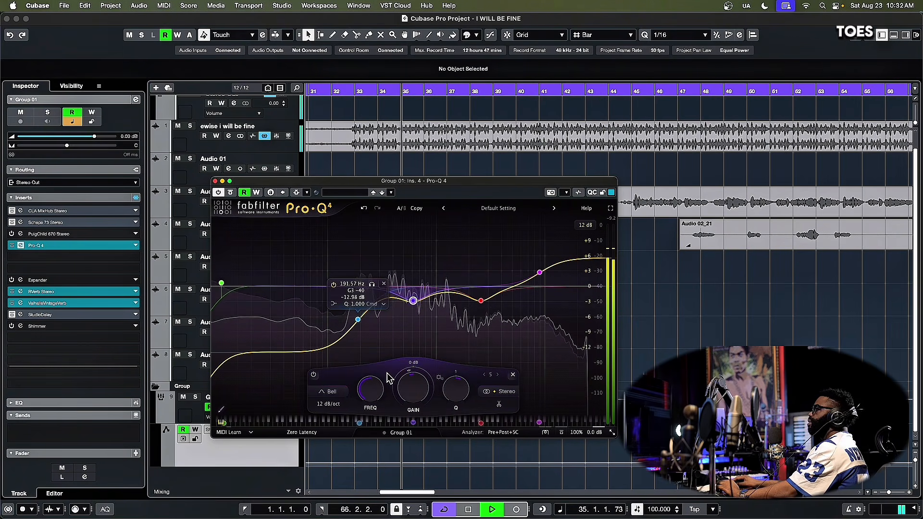
Step: Compare the vocals with Pro-Q 4 bypassed and active, and replay the section from about bar 33
left_click(230, 192)
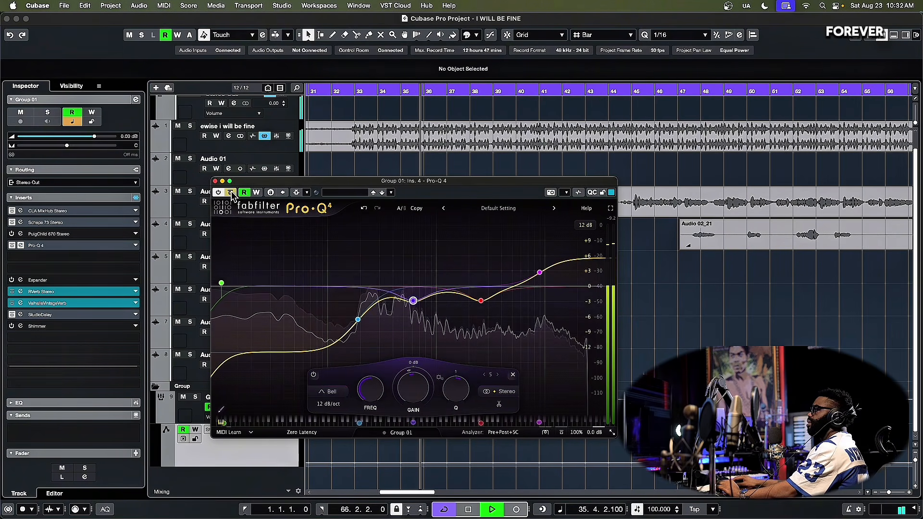
left_click(231, 193)
key("space")
key("space")
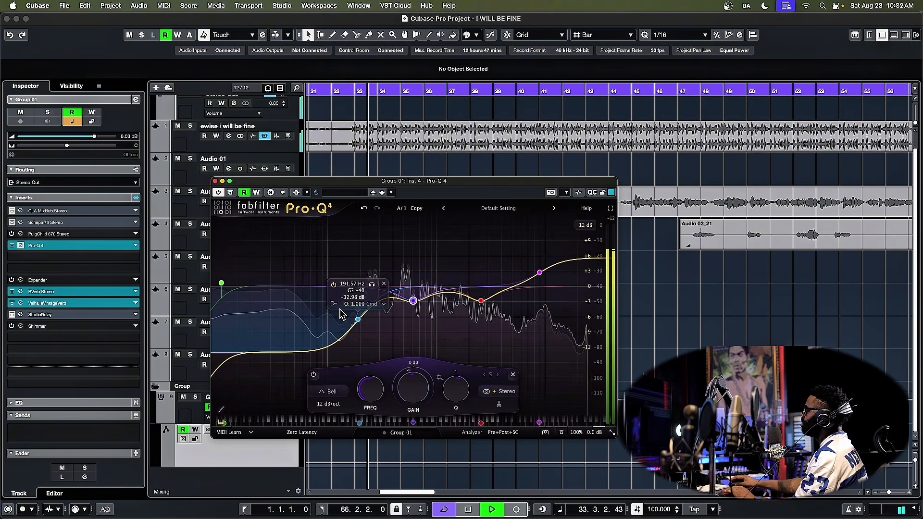
key("space")
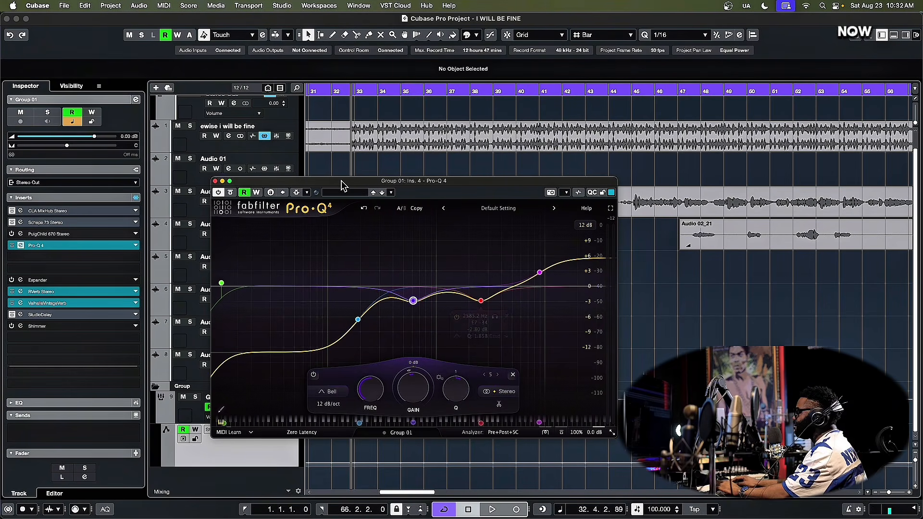
Step: Solo the Audio 02 (D) track and listen to the equalized vocal alone from bar 41
left_click_drag(342, 184, 336, 224)
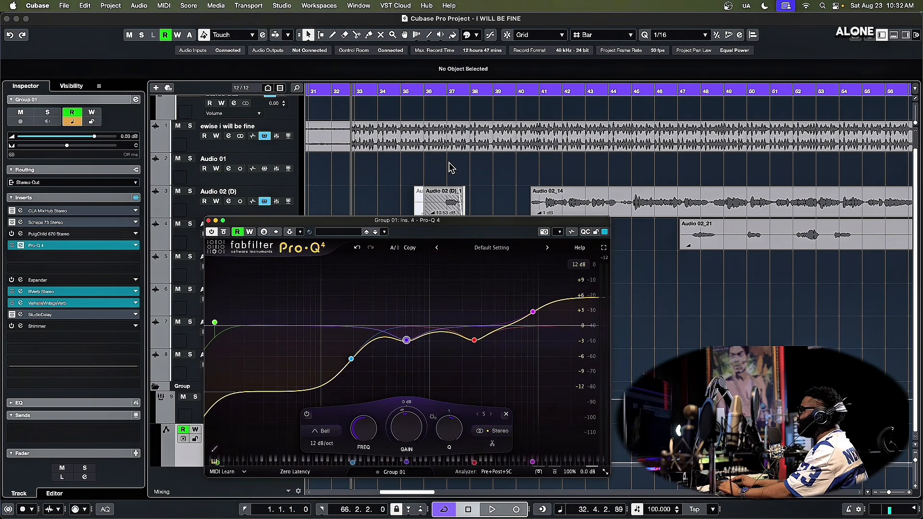
left_click(538, 87)
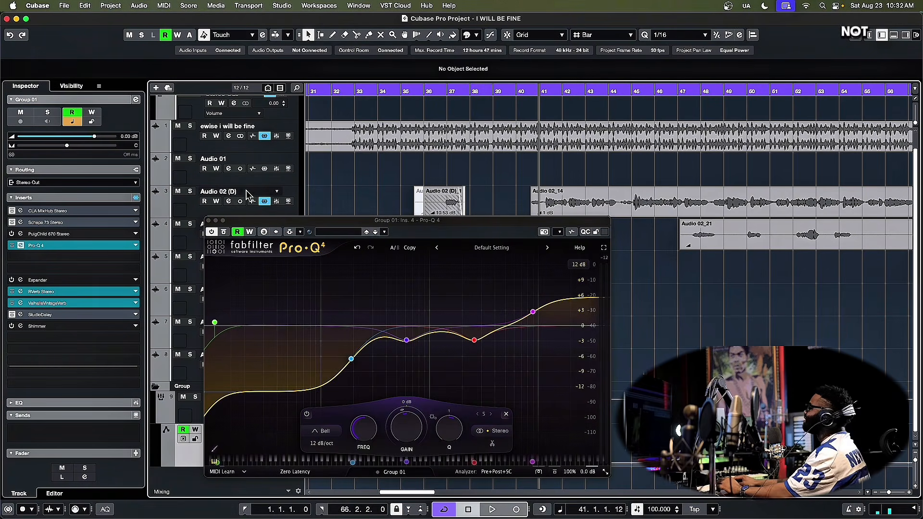
left_click(191, 192)
key("space")
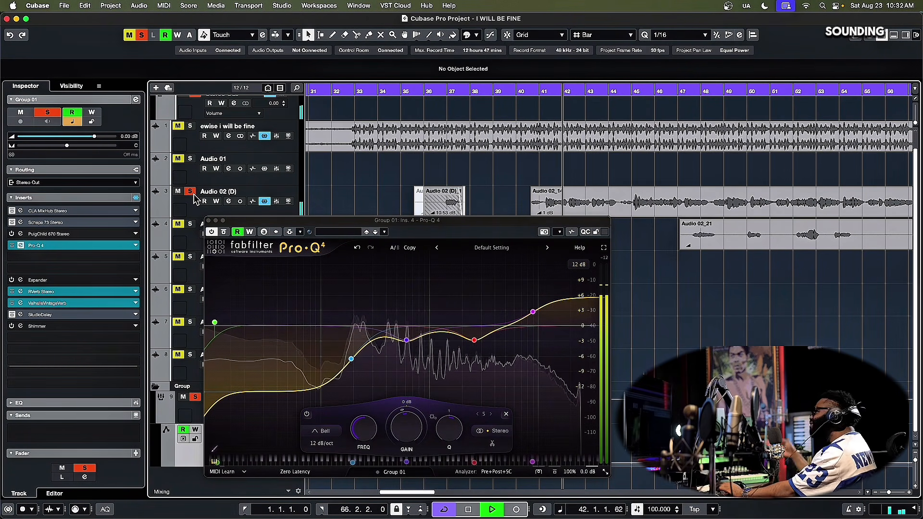
key("space")
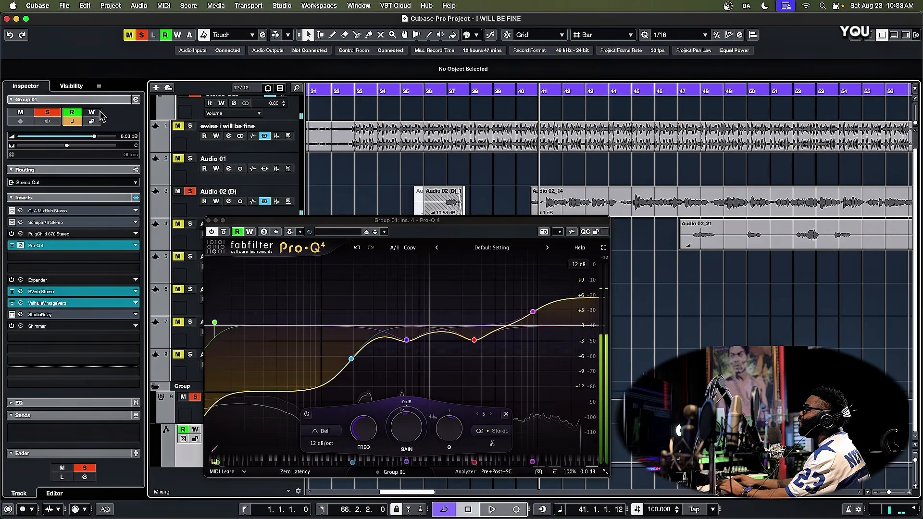
Step: Clear the solo state and listen to the vocal with the full mix from bar 41
left_click(141, 34)
key("space")
key("space")
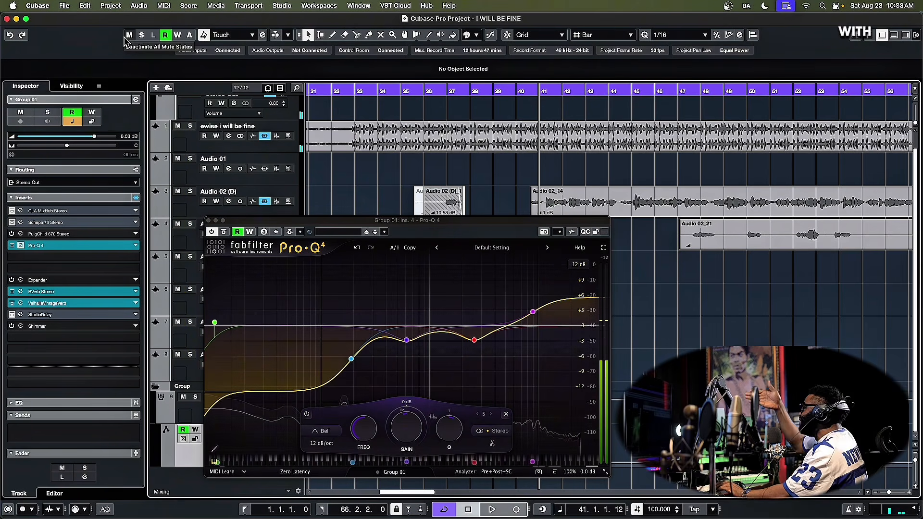
key("space")
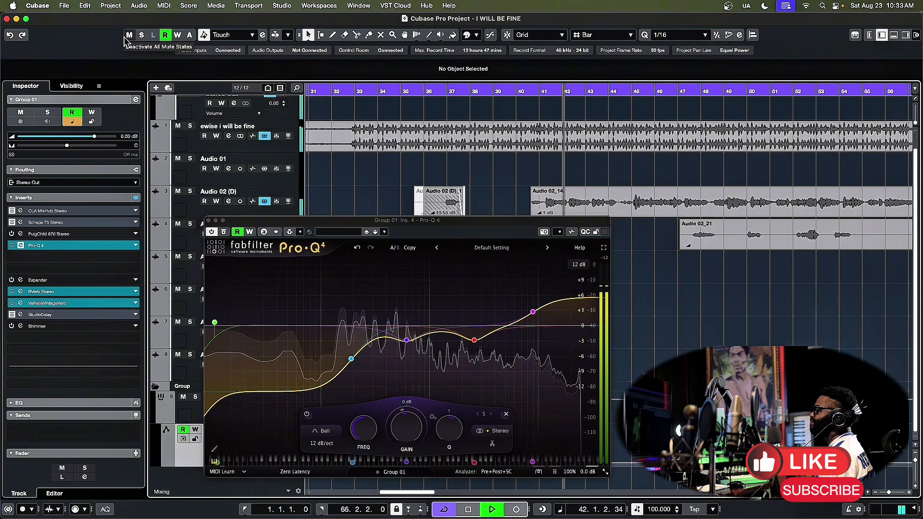
key("space")
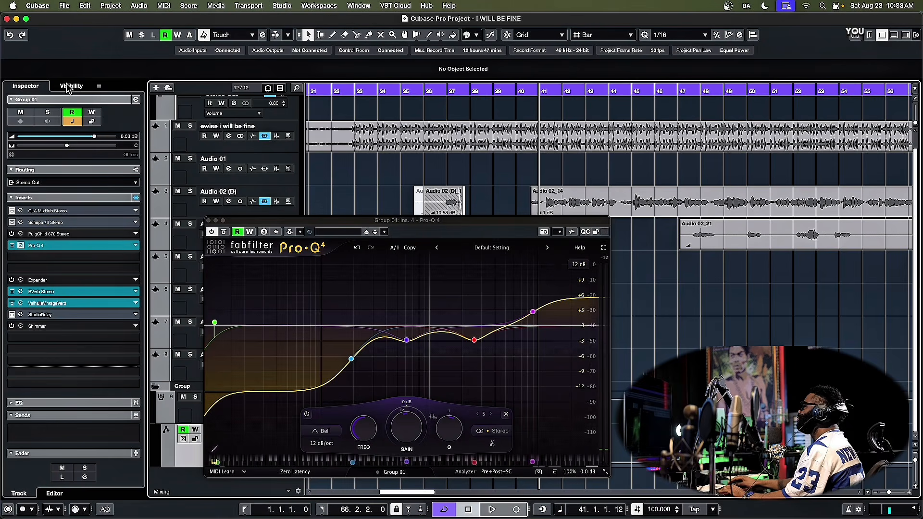
left_click_drag(250, 222, 237, 185)
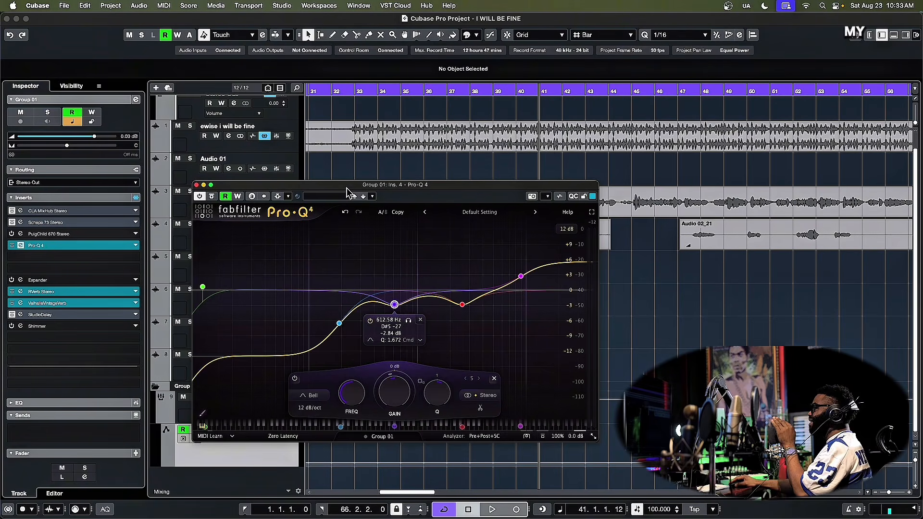
left_click_drag(345, 185, 343, 182)
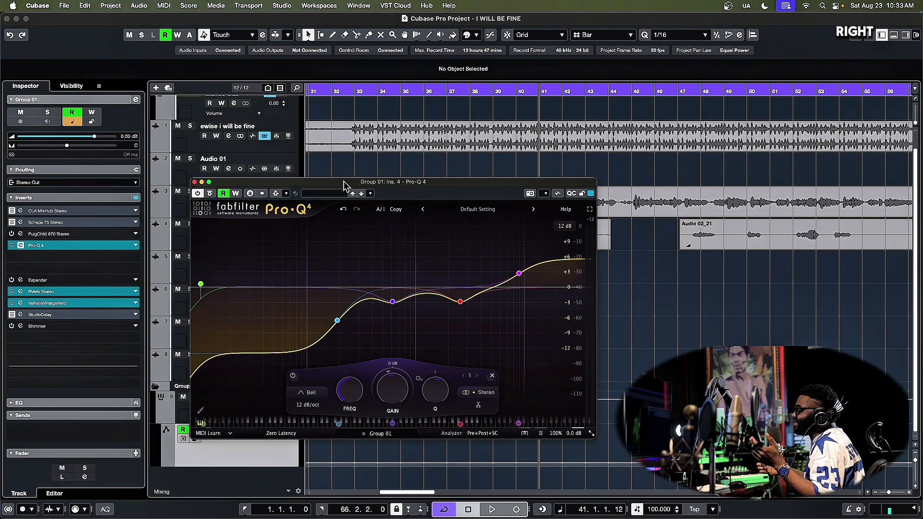
mouse_move(344, 185)
left_mouse_down()
mouse_move(377, 200)
mouse_move(396, 183)
mouse_move(355, 174)
left_mouse_up()
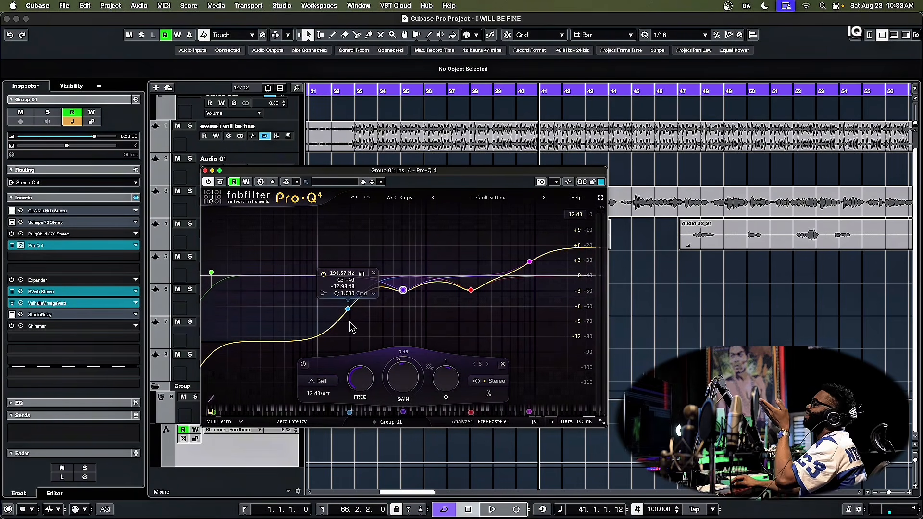